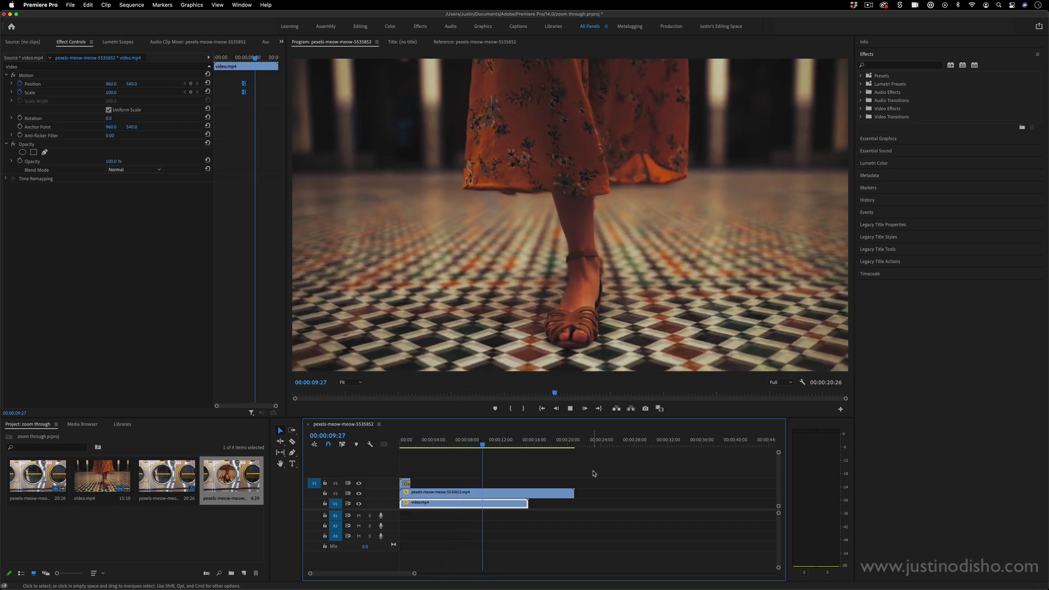
Step: Clear the timeline, put the laundromat clip on V1 at 00:00, and delete its audio
left_click_drag(542, 458, 397, 528)
key("BackSpace")
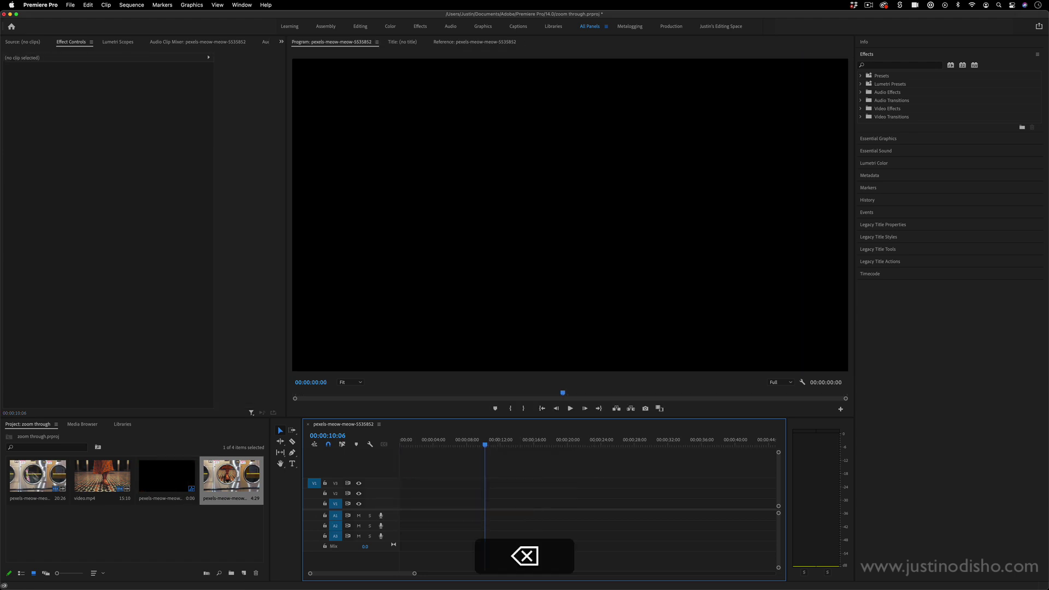
left_click_drag(38, 476, 427, 503)
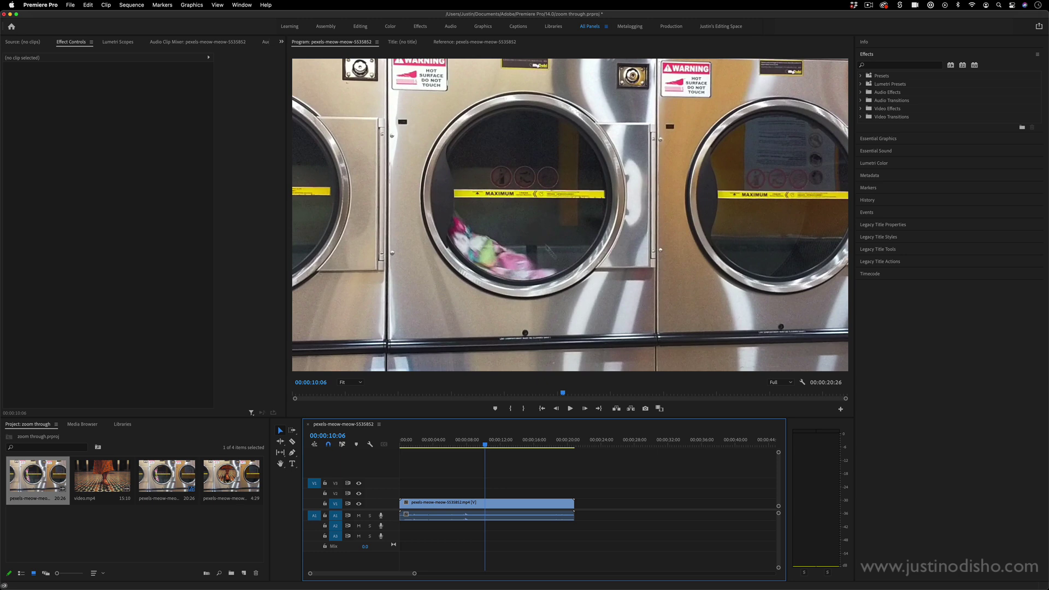
left_click(547, 516, "alt")
key("BackSpace")
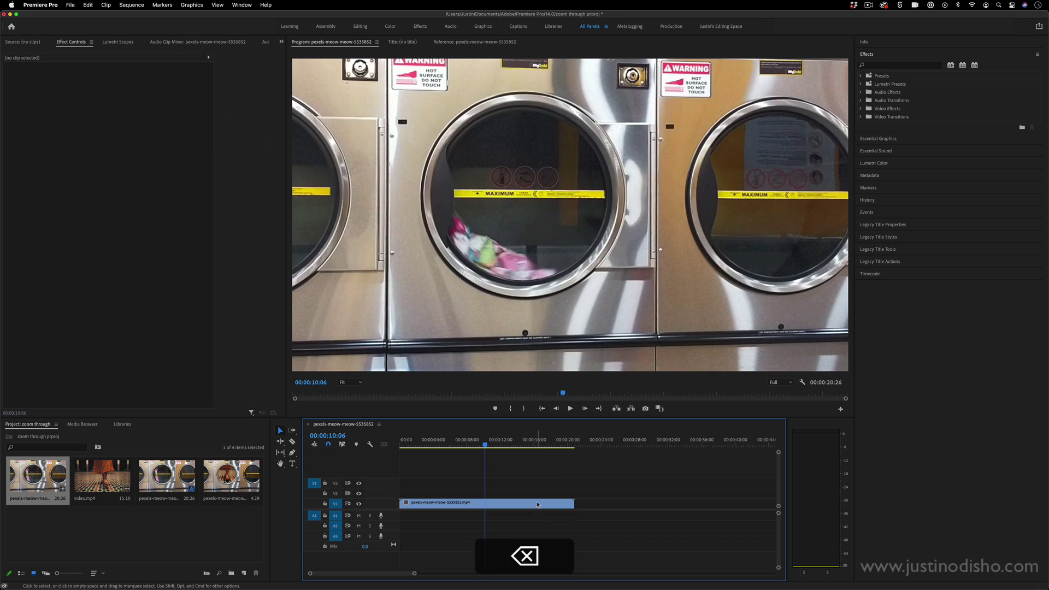
Step: Add an inverted ellipse opacity mask to the laundromat clip over the middle dryer window
left_click(538, 504)
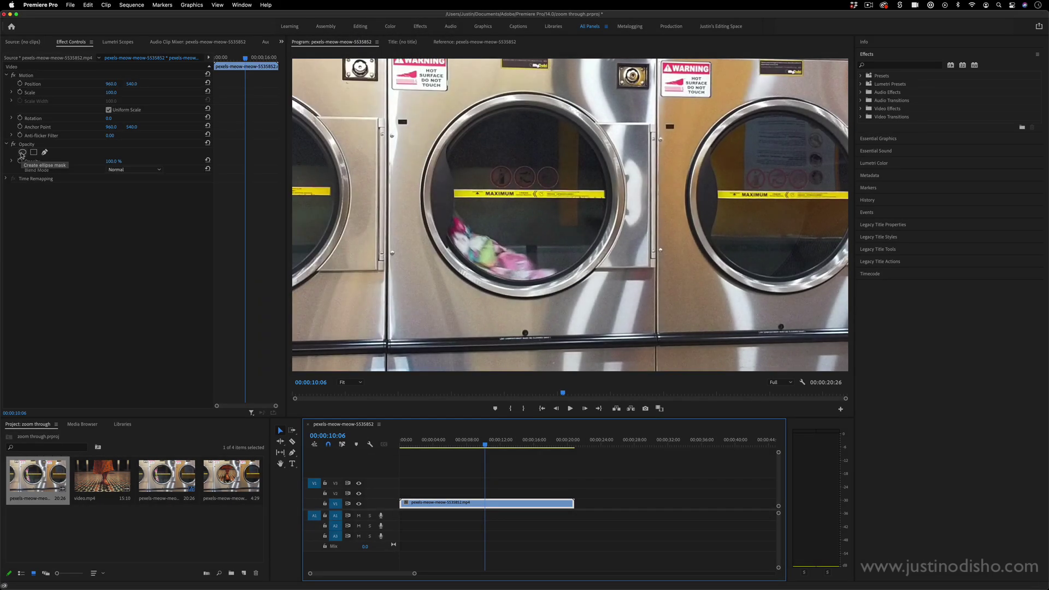
left_click(23, 153)
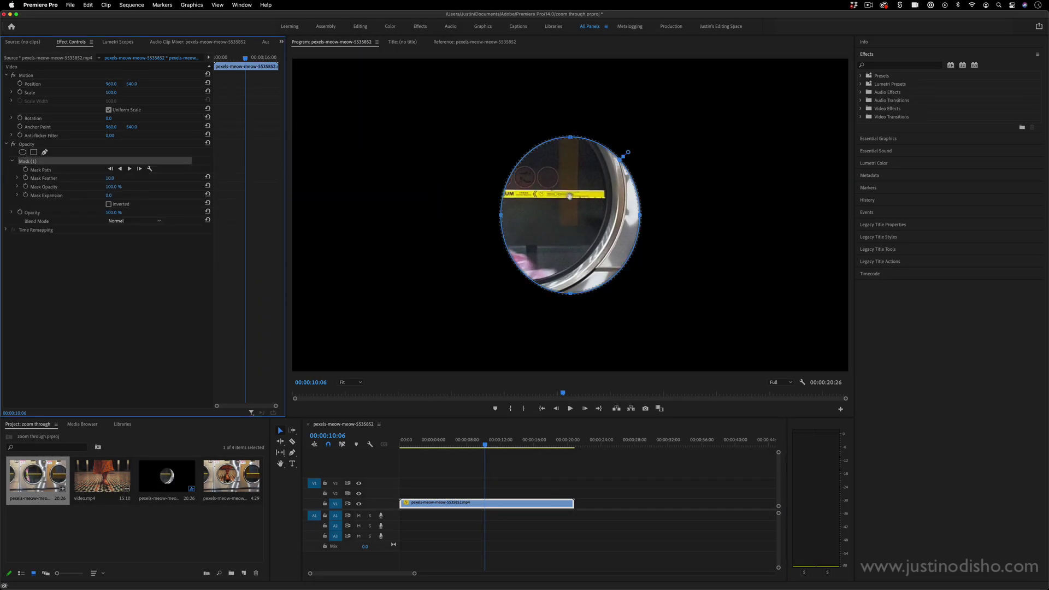
left_click_drag(576, 204, 537, 186)
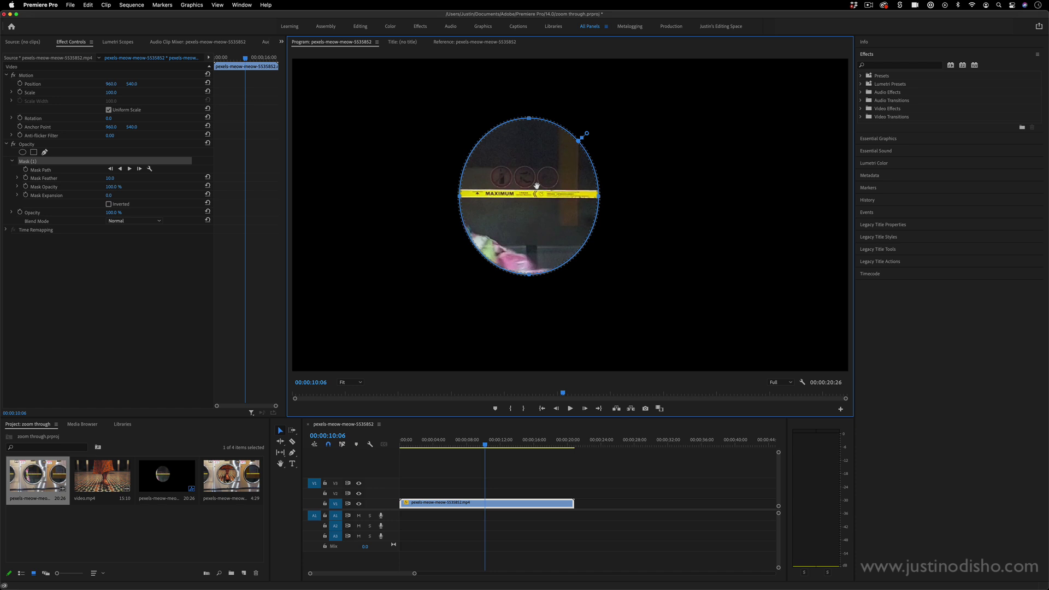
left_click(108, 204)
Step: Reshape the ellipse mask to fit the dryer window's left, right, top and bottom edges
left_click_drag(530, 195, 527, 188)
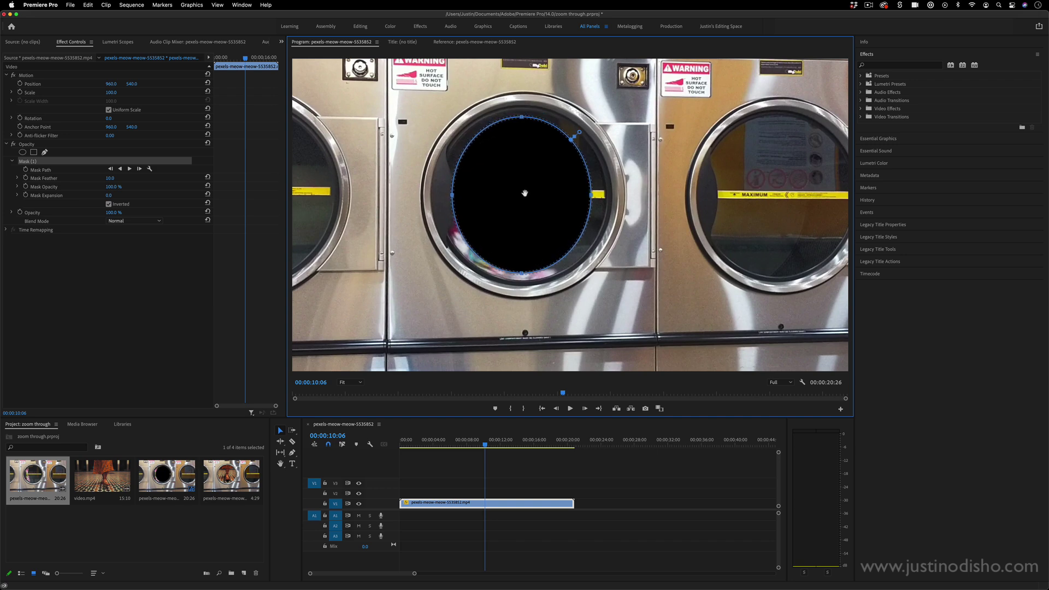
left_click_drag(454, 201, 435, 201)
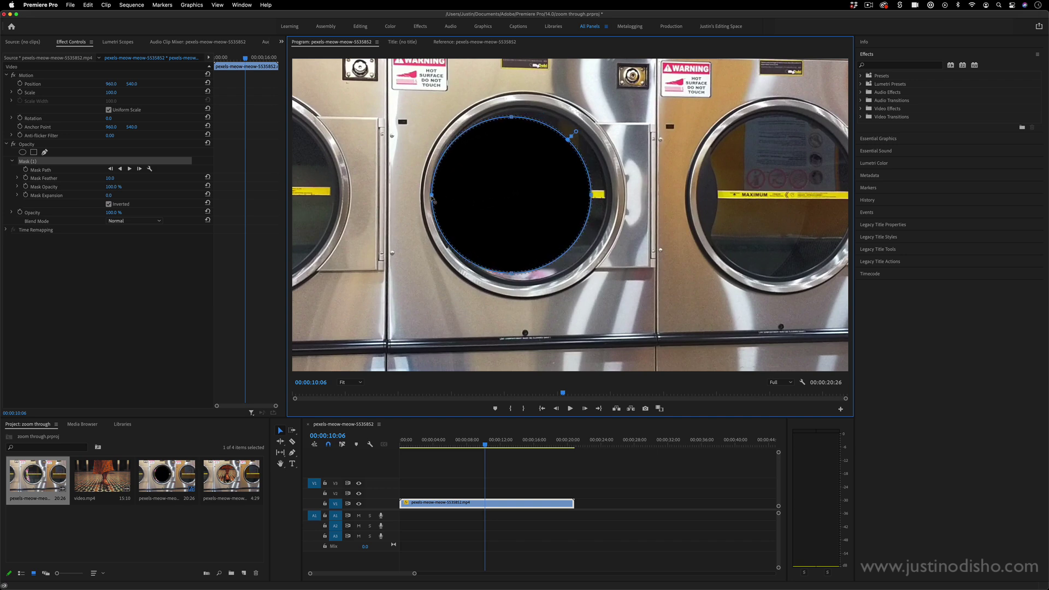
left_click_drag(600, 202, 622, 199)
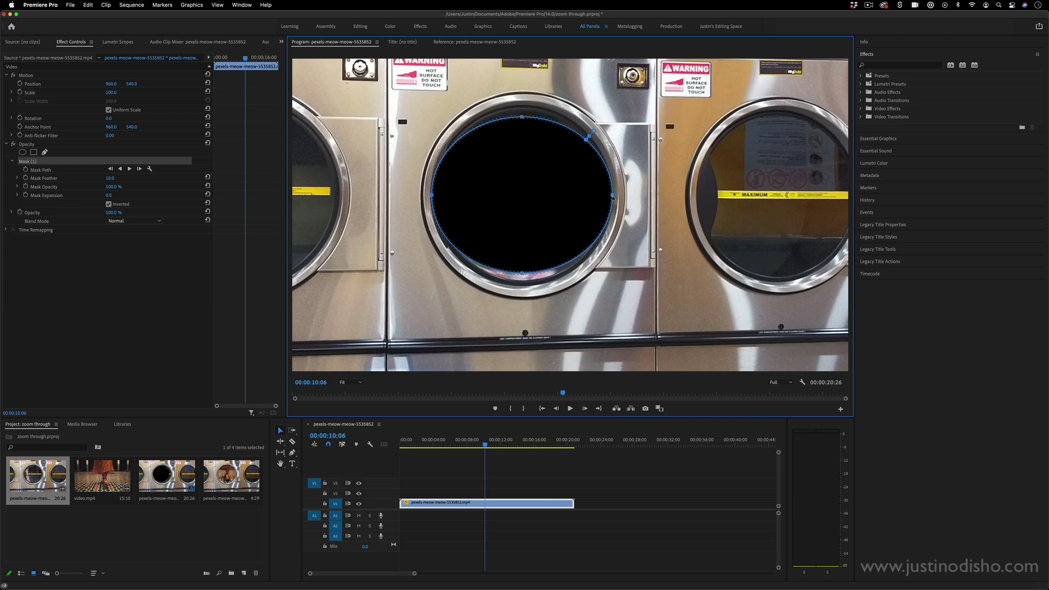
left_click_drag(522, 275, 522, 284)
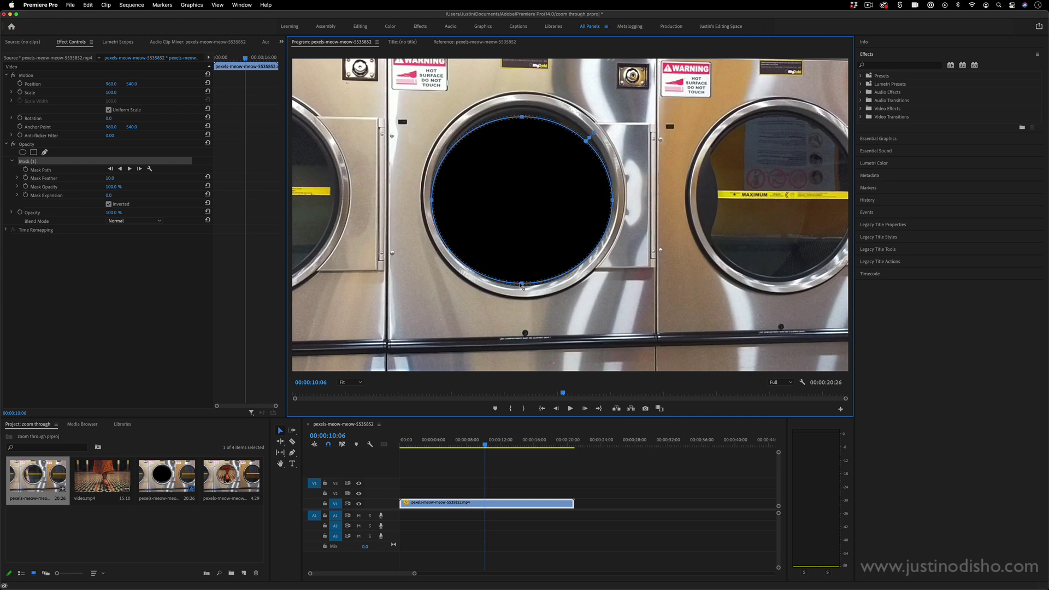
left_click_drag(524, 118, 524, 109)
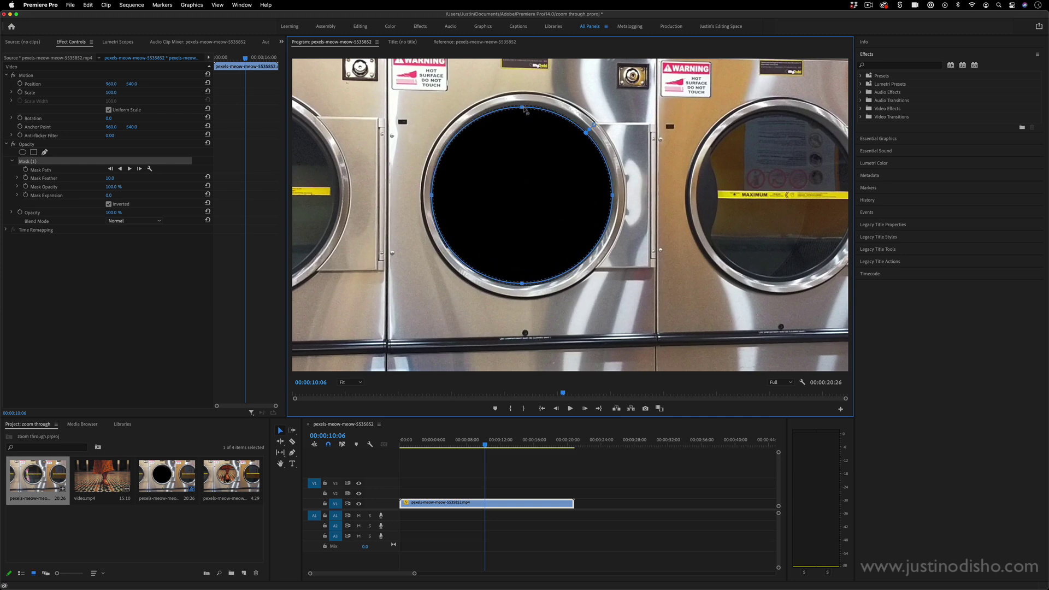
Step: Soften the door-window mask edge with a Mask Feather of 29.0
left_click(125, 277)
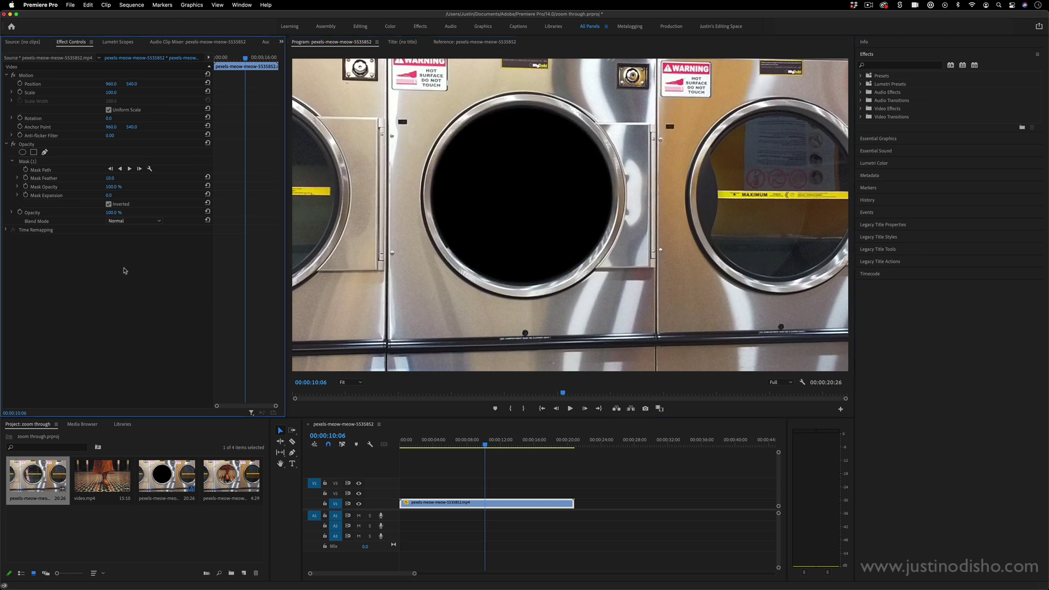
left_click_drag(108, 178, 124, 179)
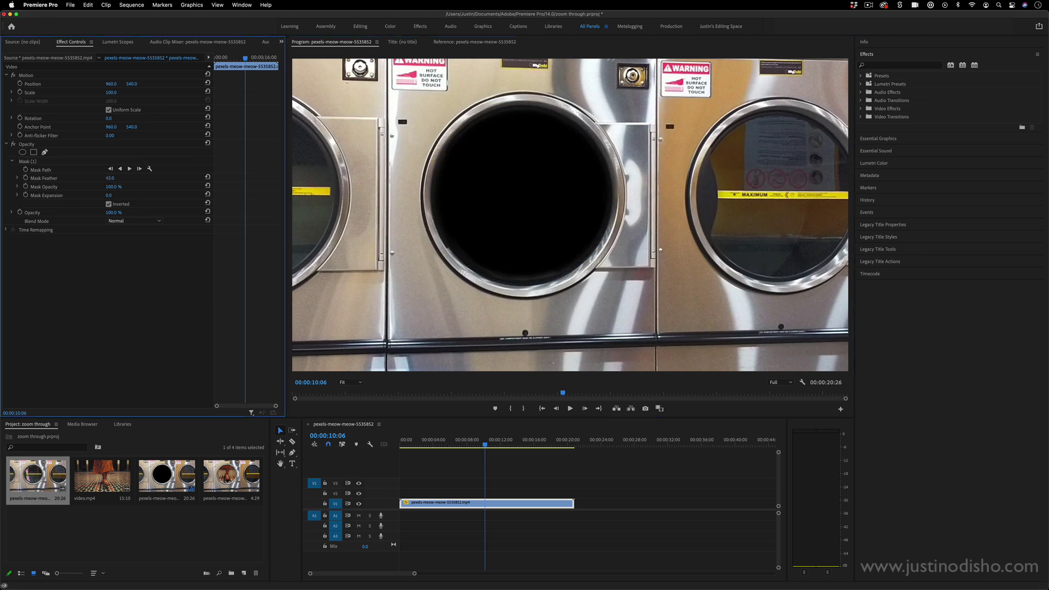
left_click(515, 178)
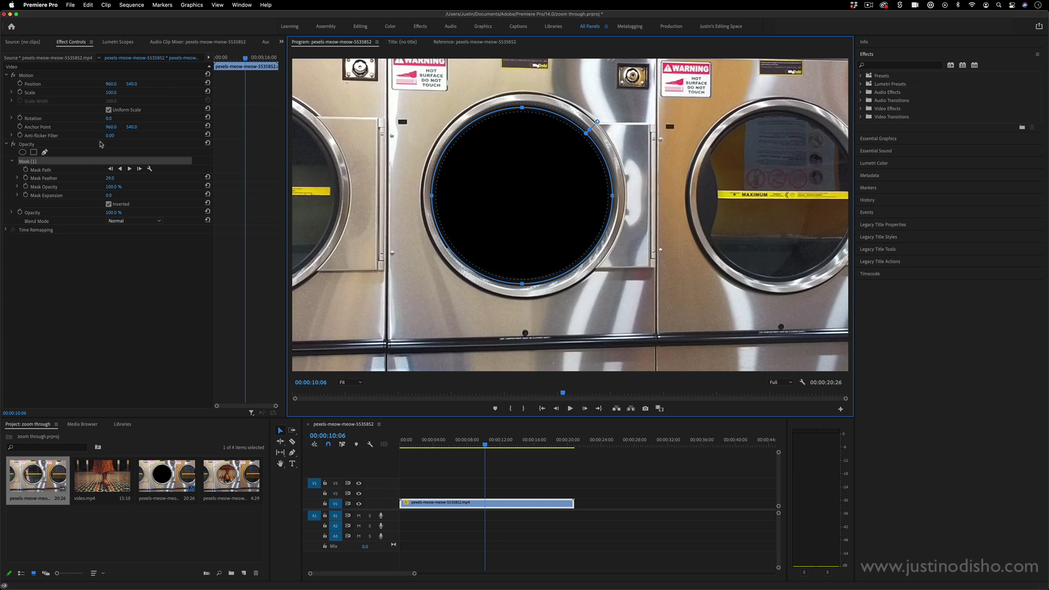
left_click(31, 163)
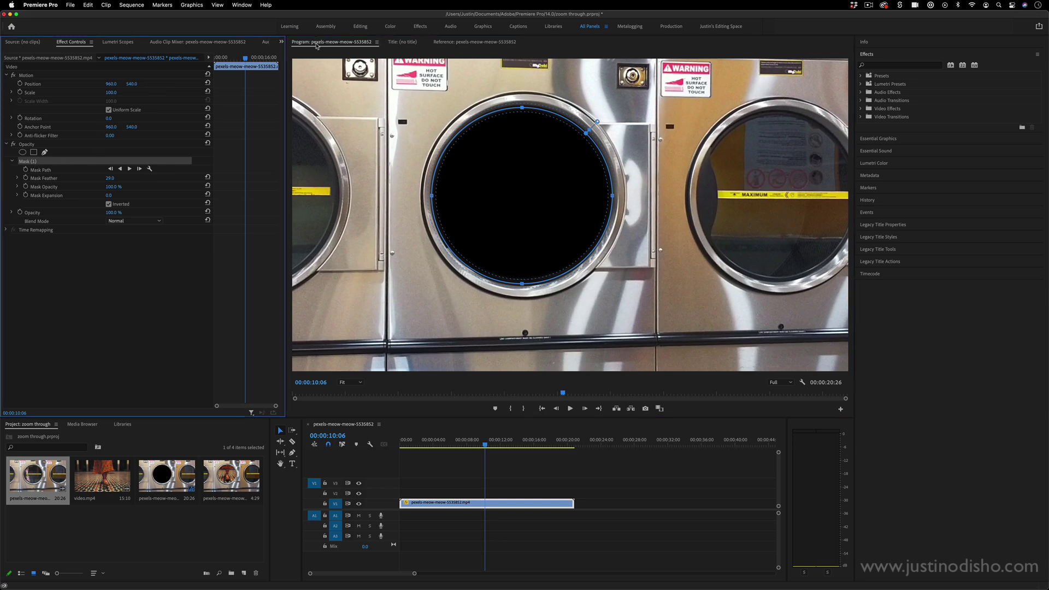
left_click(488, 41)
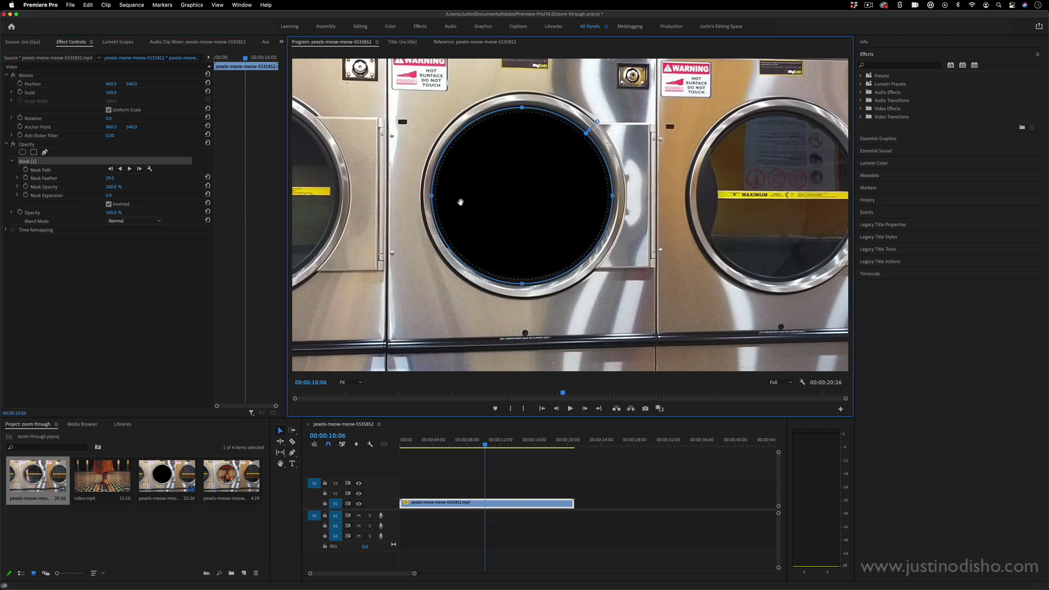
Step: Deselect the clip and scrub the playhead back toward 00:00 to preview the feathered hole
left_click(490, 435)
left_click(483, 442)
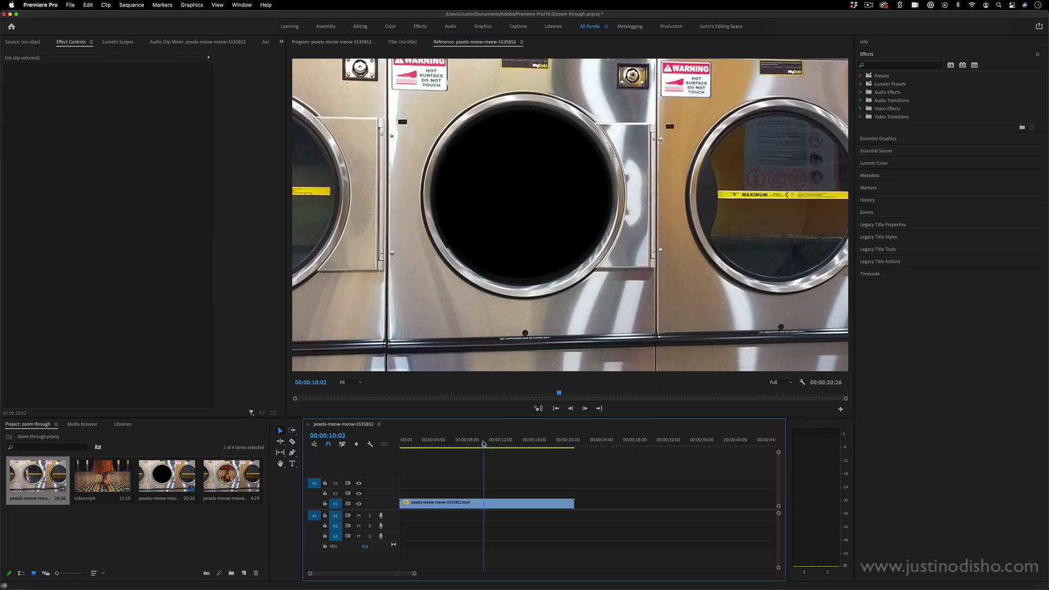
left_click_drag(484, 443, 433, 448)
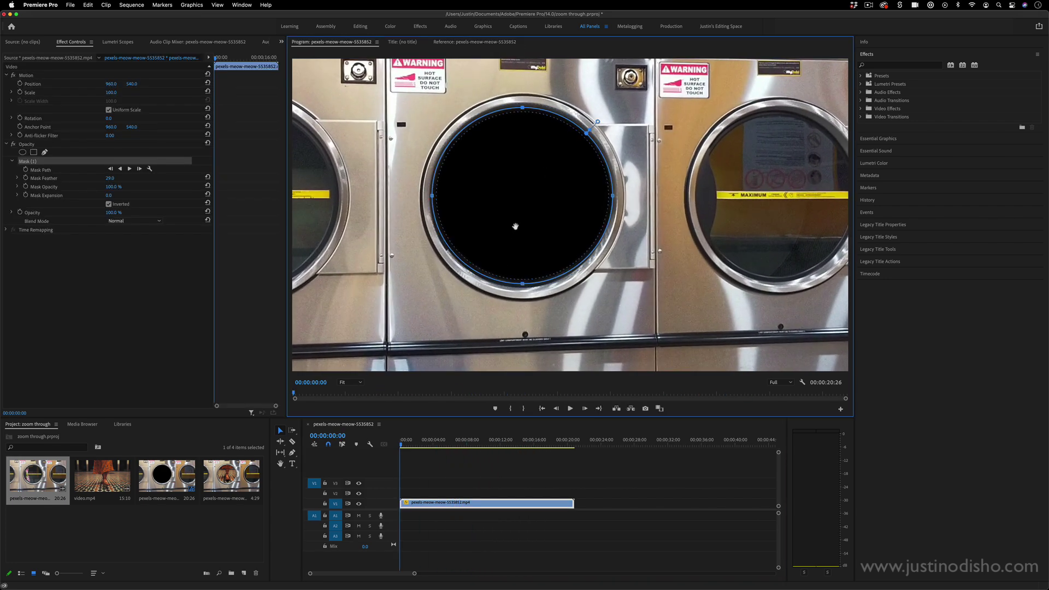
Step: At 00:00, nudge the mask onto the window, track it forward, and scrub to verify
left_click(515, 226)
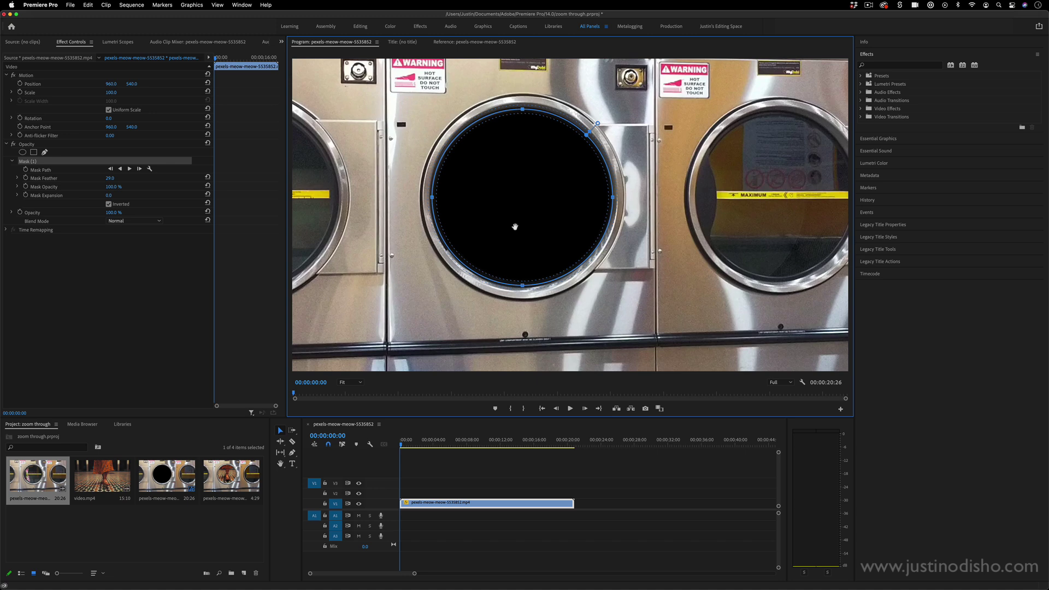
left_click_drag(515, 226, 514, 226)
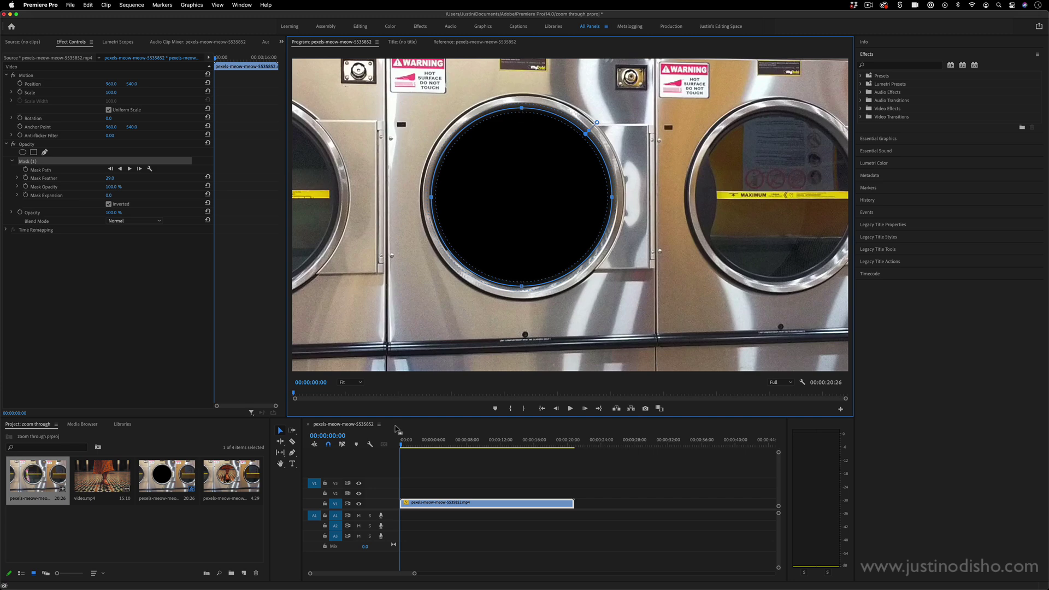
left_click(129, 169)
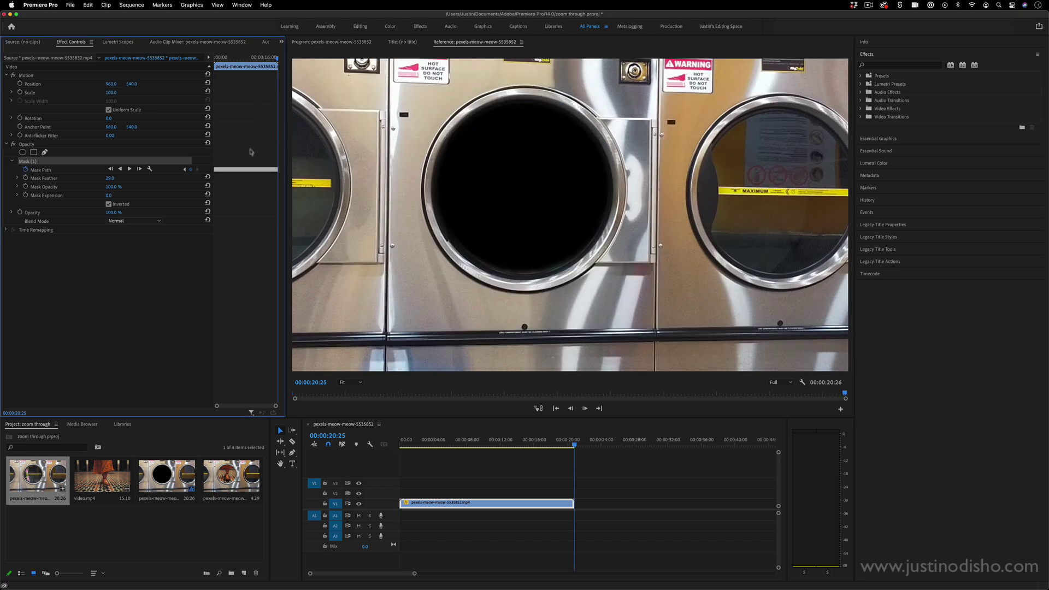
left_click_drag(252, 152, 224, 188)
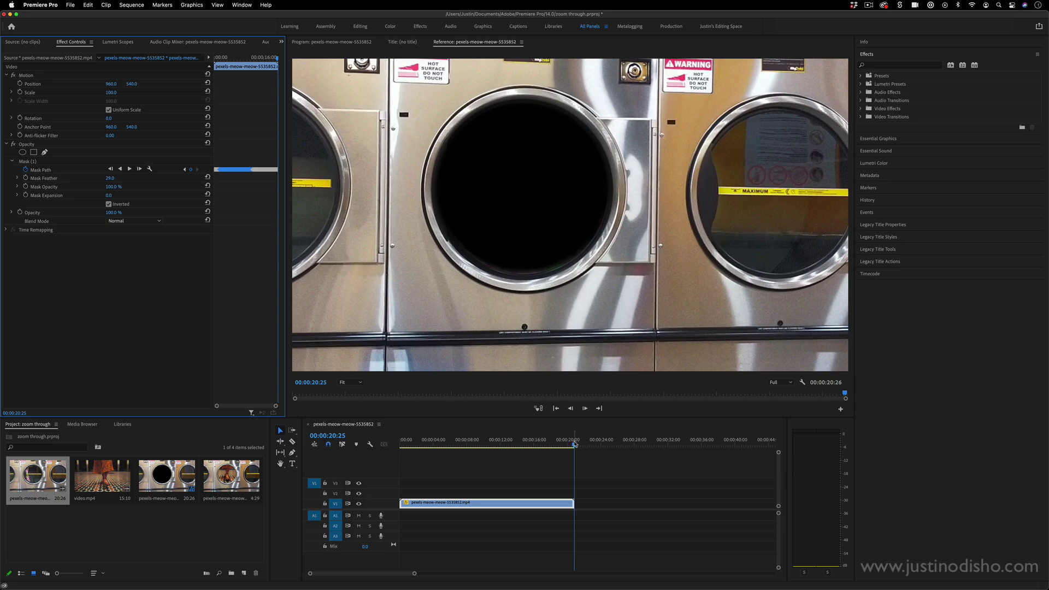
mouse_move(574, 445)
left_mouse_down()
mouse_move(388, 441)
mouse_move(555, 443)
left_mouse_up()
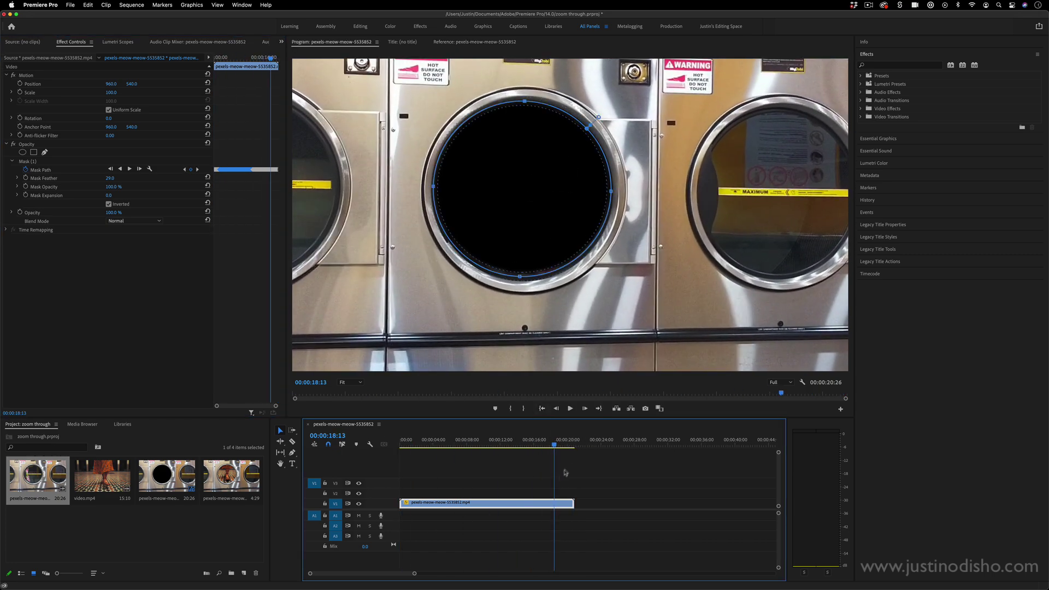
Step: Adjust the mask expansion at the start, then place video.mp4 below the laundromat clip and scrub
key("Home")
mouse_move(110, 195)
left_mouse_down()
mouse_move(167, 200)
mouse_move(77, 195)
mouse_move(93, 179)
mouse_move(115, 178)
left_mouse_up()
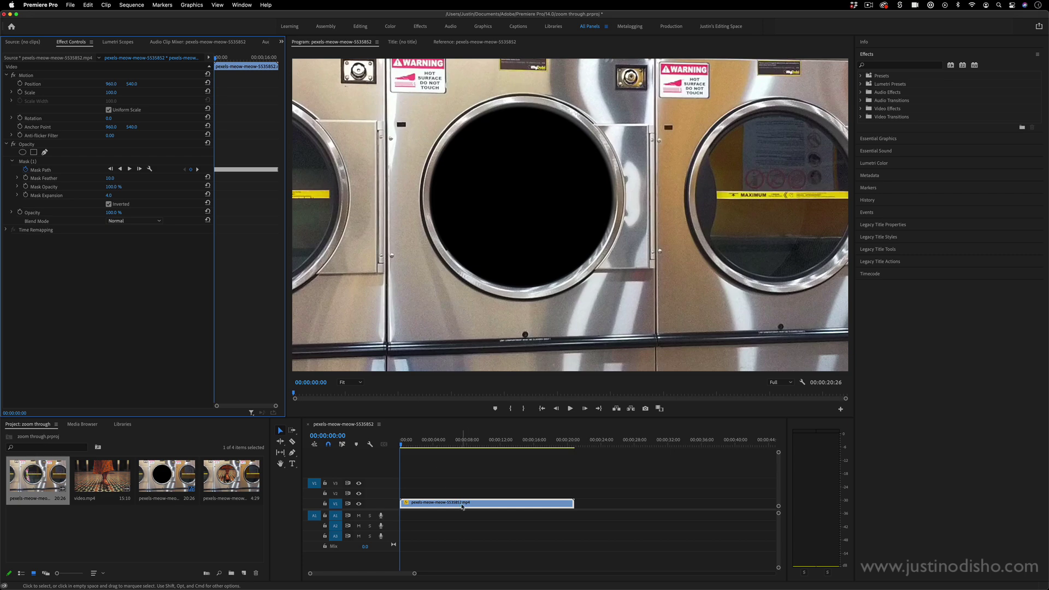
mouse_move(463, 506)
left_mouse_down()
mouse_move(444, 507)
mouse_move(445, 496)
left_mouse_up()
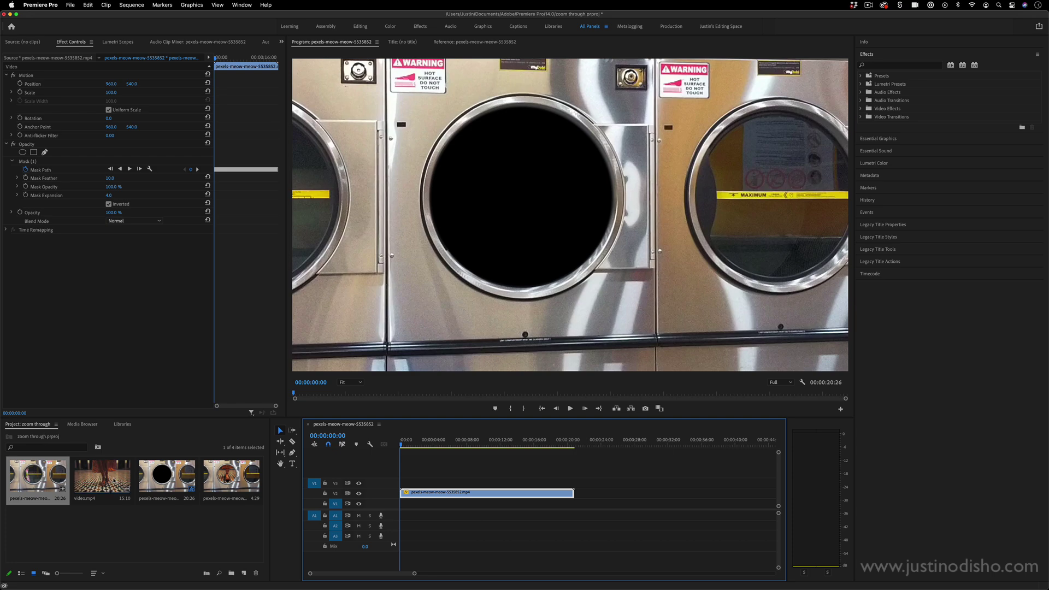
left_click_drag(104, 476, 399, 510)
mouse_move(402, 443)
left_mouse_down()
mouse_move(418, 442)
mouse_move(401, 443)
left_mouse_up()
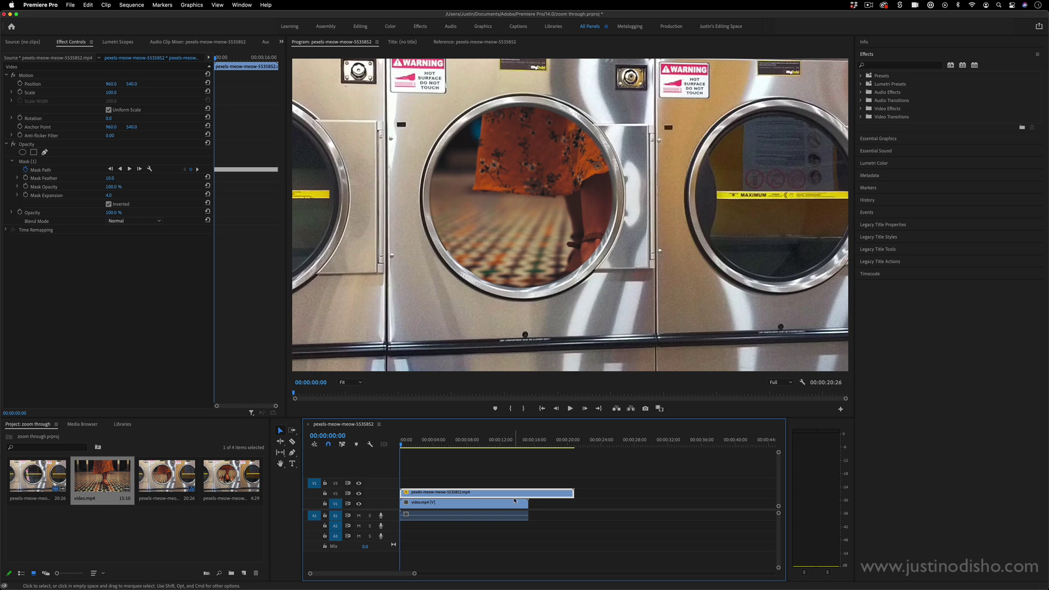
Step: Delete the linked audio of the walking-woman clip video.mp4
left_click(515, 504)
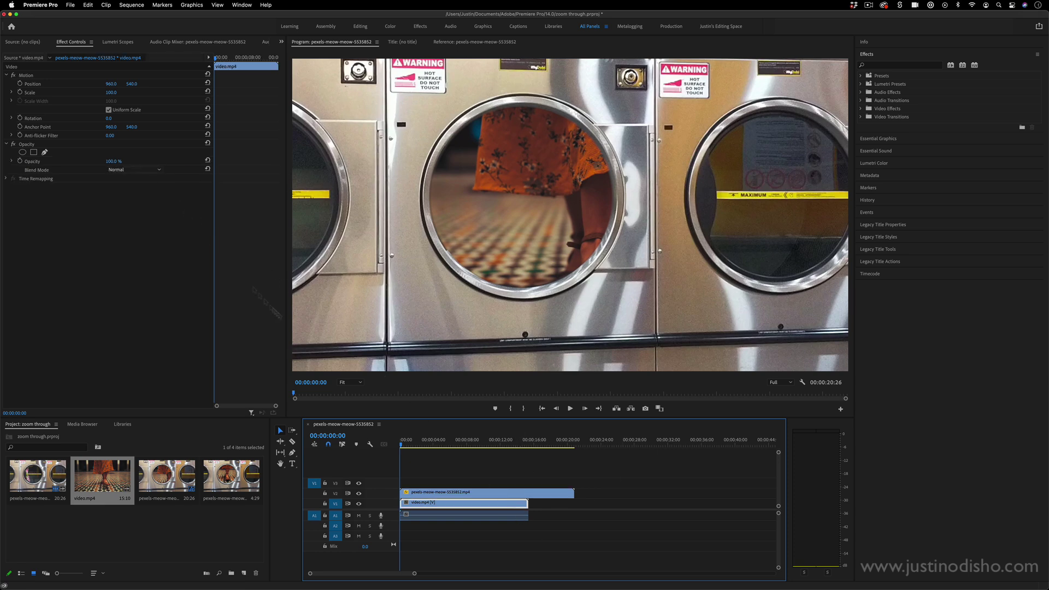
left_click(432, 518, "alt")
key("BackSpace")
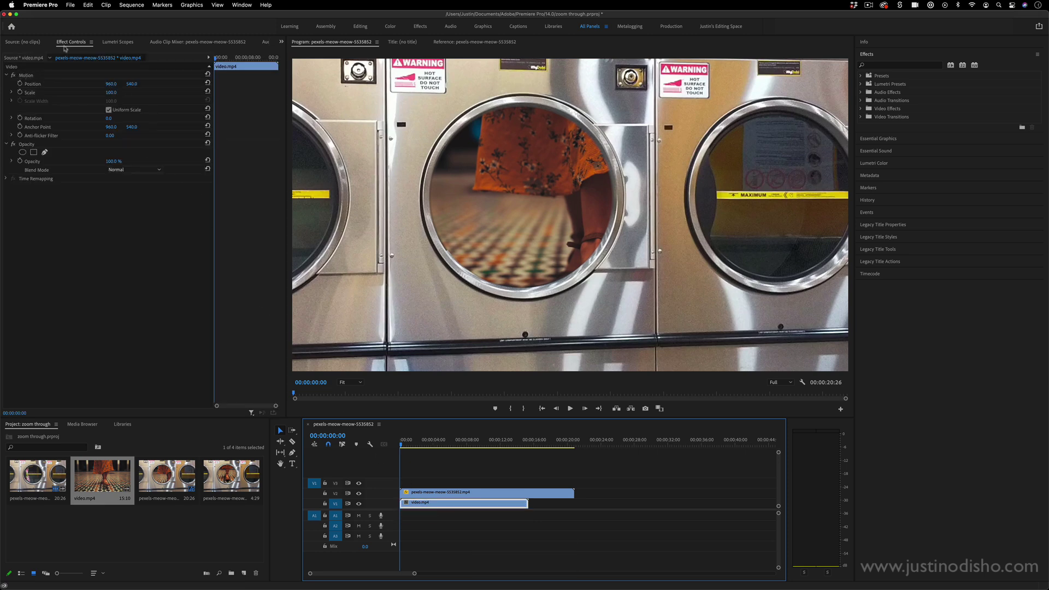
Step: Set video.mp4 to Position 733, 385 and Scale 87, then play to preview the drum framing
left_click_drag(111, 85, 49, 85)
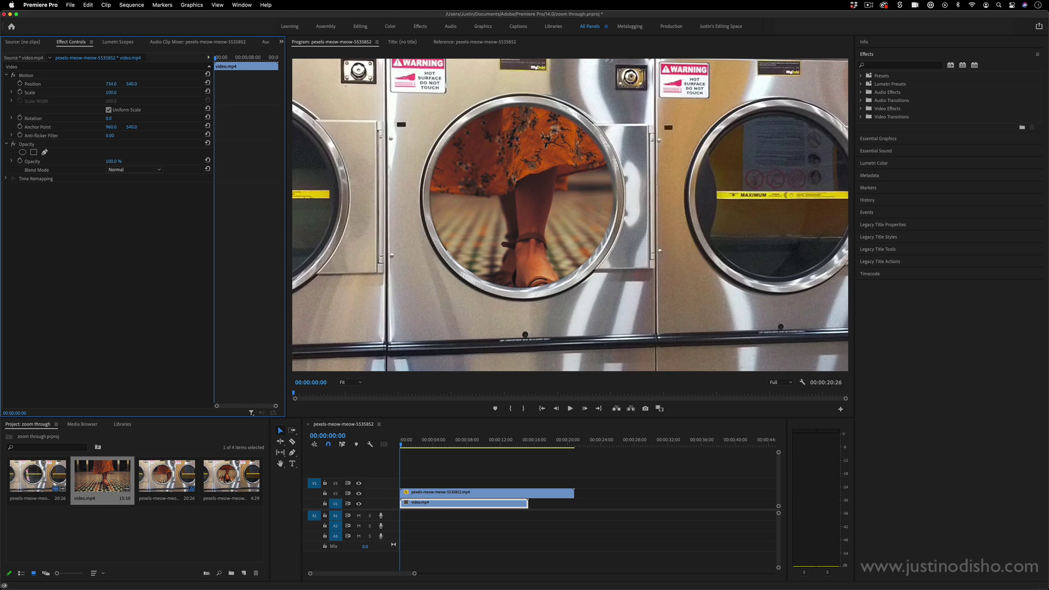
left_click_drag(131, 84, 48, 85)
left_click_drag(111, 93, 137, 84)
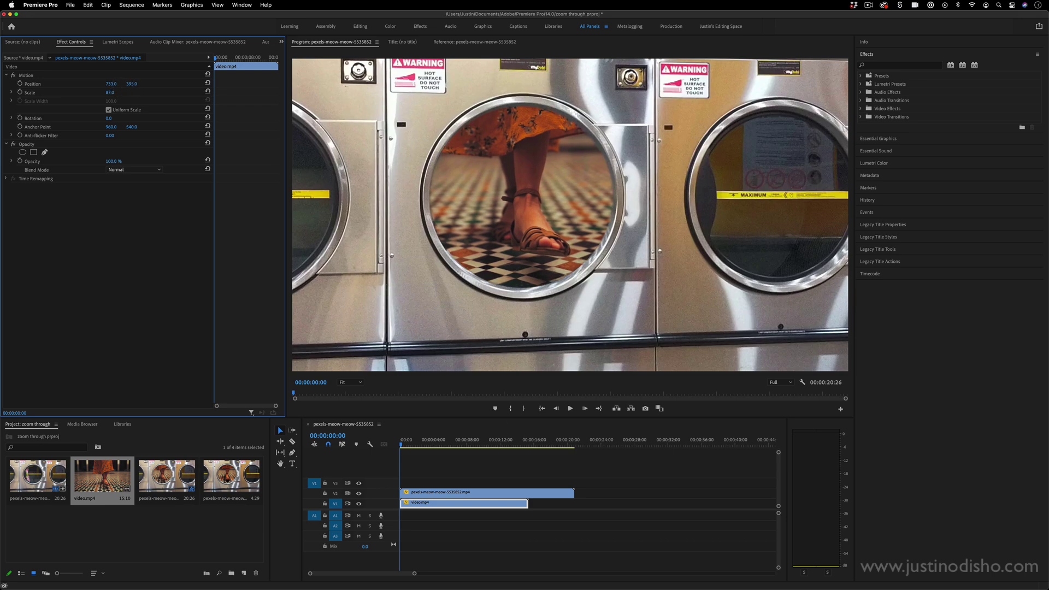
key("shift+3")
key("space")
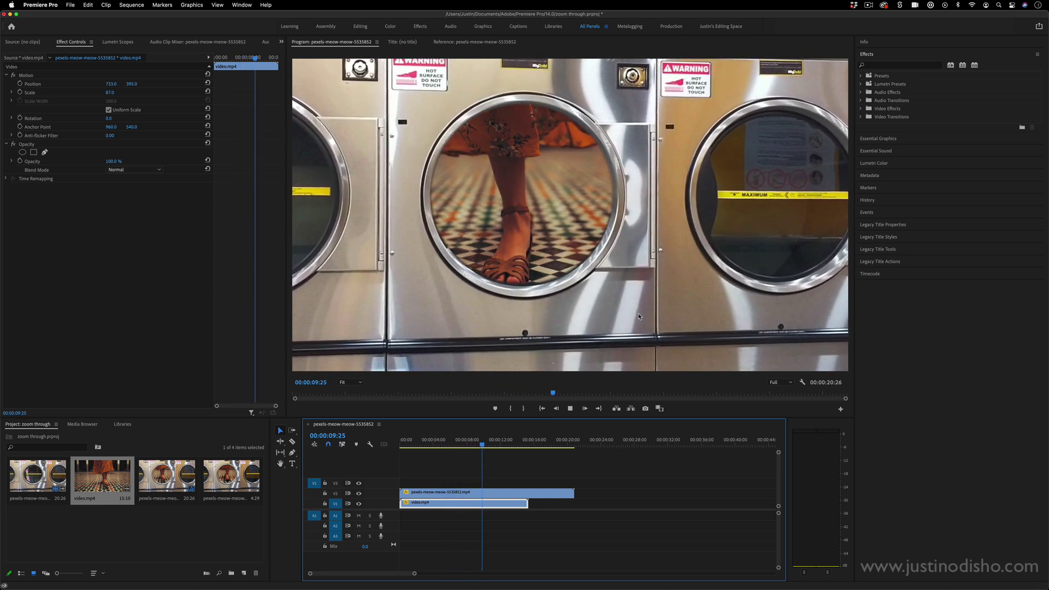
Step: Place a second laundromat clip on the top track, without its audio
key("space")
left_click(466, 494)
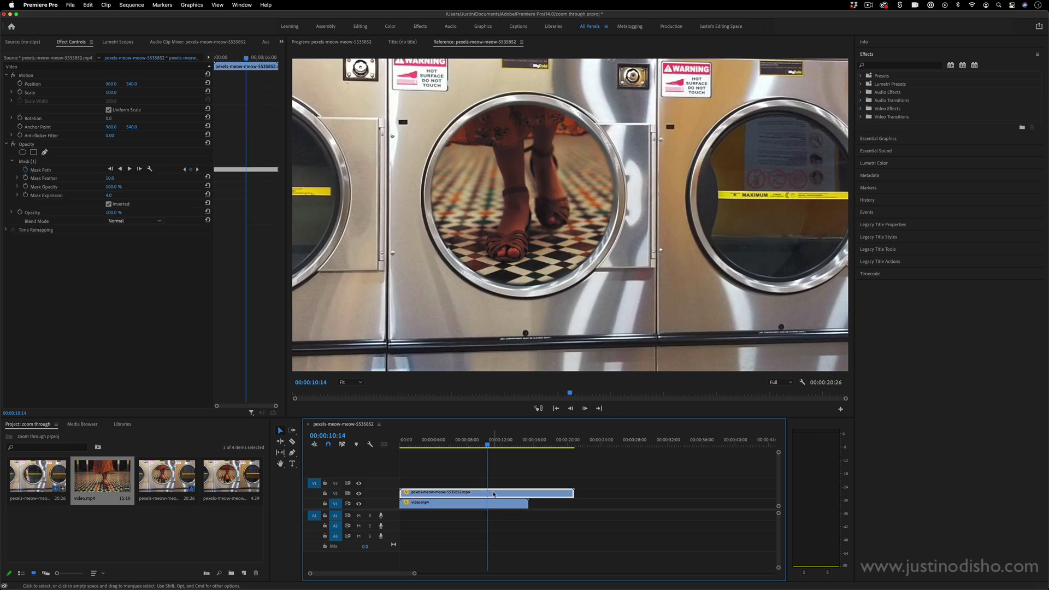
left_click_drag(37, 475, 452, 485)
left_click(446, 516, "alt")
key("BackSpace")
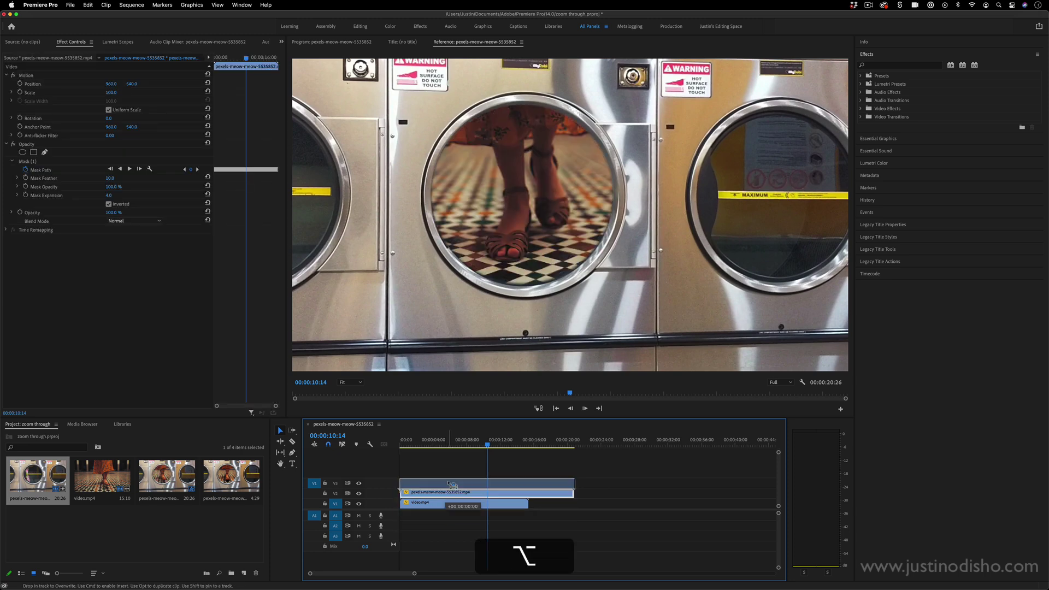
left_click_drag(450, 484, 456, 489)
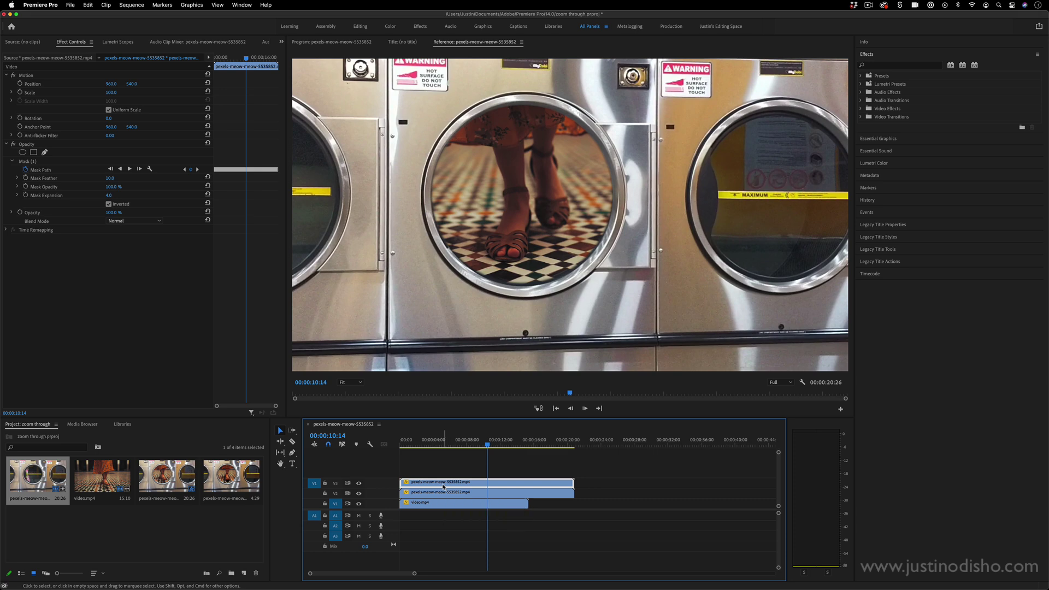
Step: Delete Mask (1) from the top laundromat copy
left_click(28, 162)
key("BackSpace")
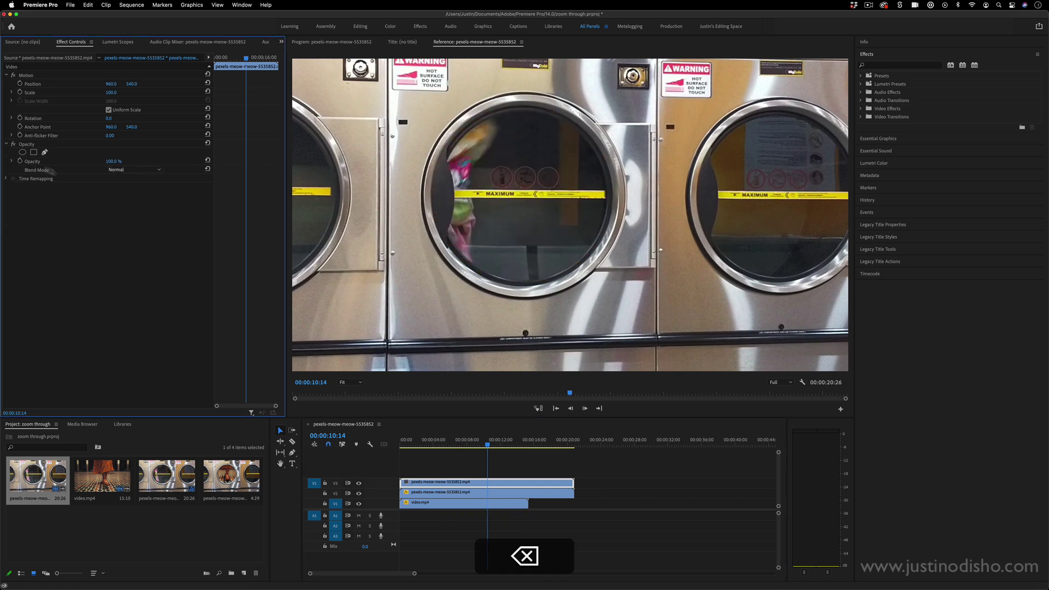
left_click(408, 484)
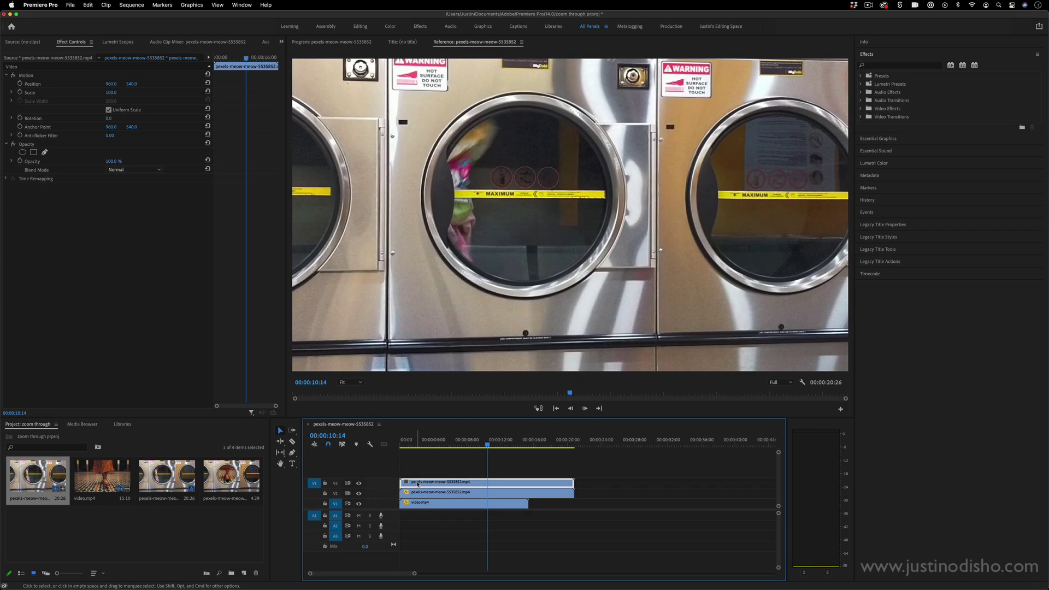
Step: Compare with V3 hidden, then trim the top laundromat copy to 00:00:03:08 long
left_click(359, 483)
left_click(359, 484)
left_click_drag(574, 483, 408, 484)
left_click(418, 483)
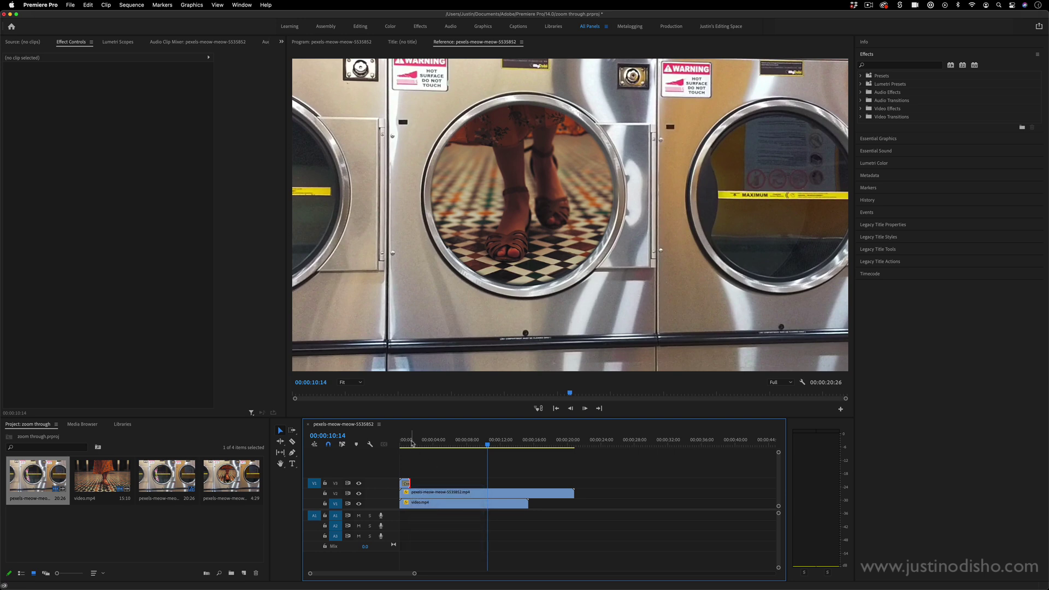
left_click_drag(413, 444, 400, 445)
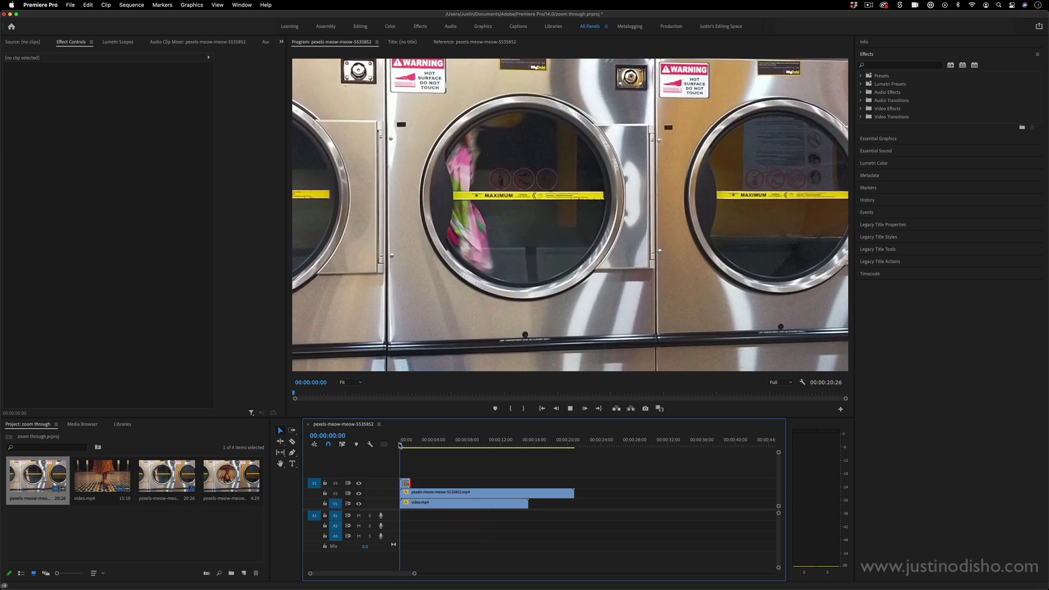
key("space")
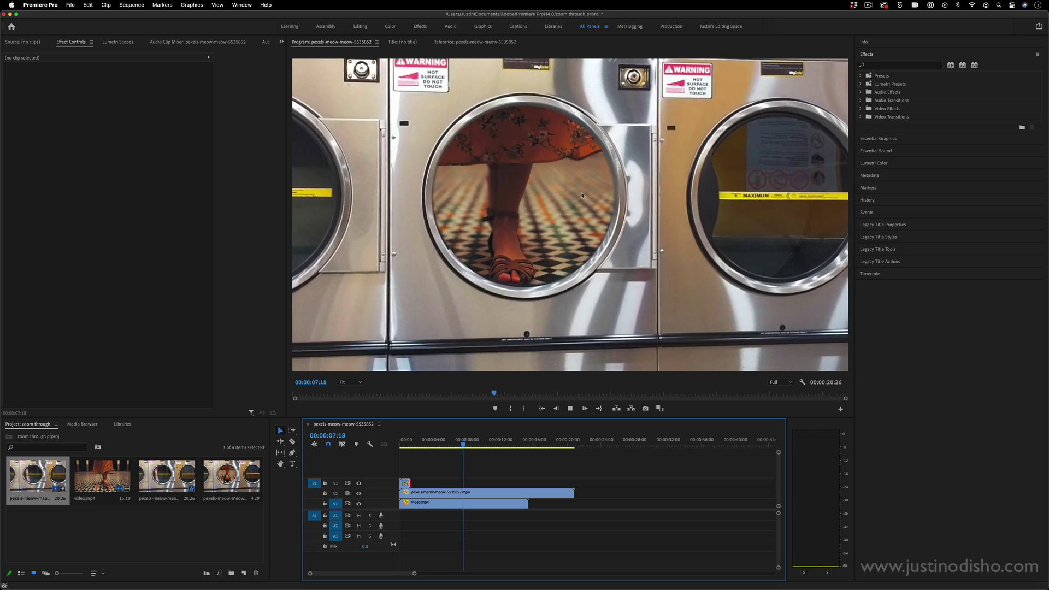
key("ctrl+shift+period")
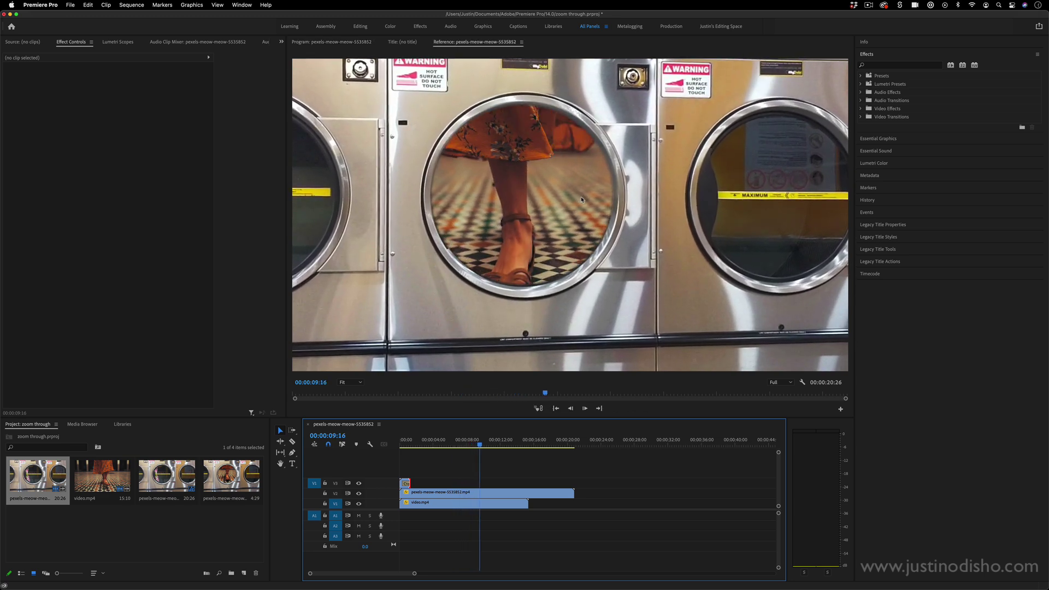
Step: Keyframe the V2 clip's Scale and Position, reaching Scale 413 and Position 1652, 620 at 00:00:10:07
left_click(498, 495)
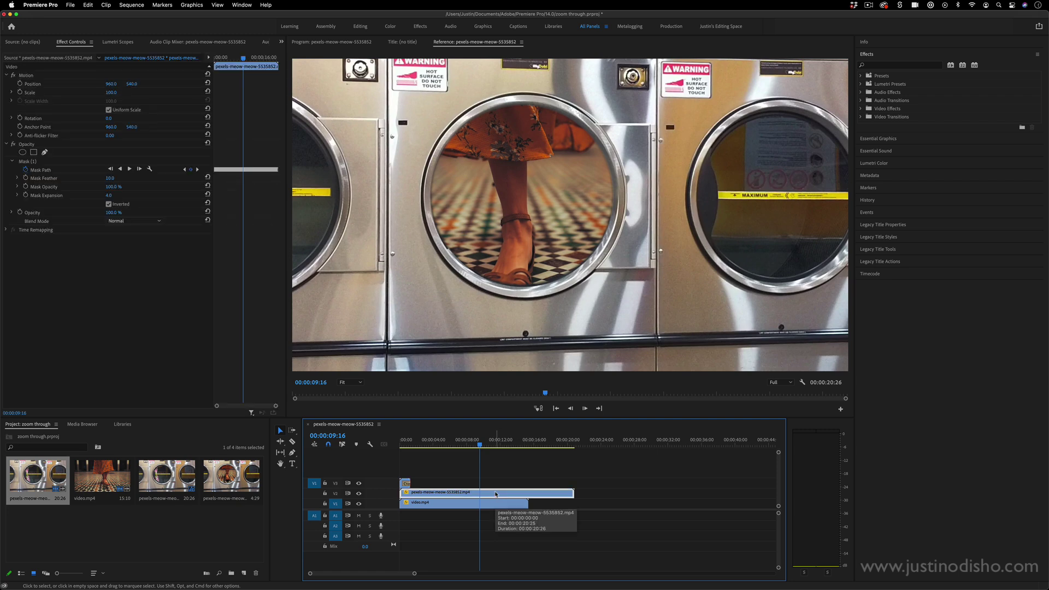
left_click(20, 93)
left_click(20, 83)
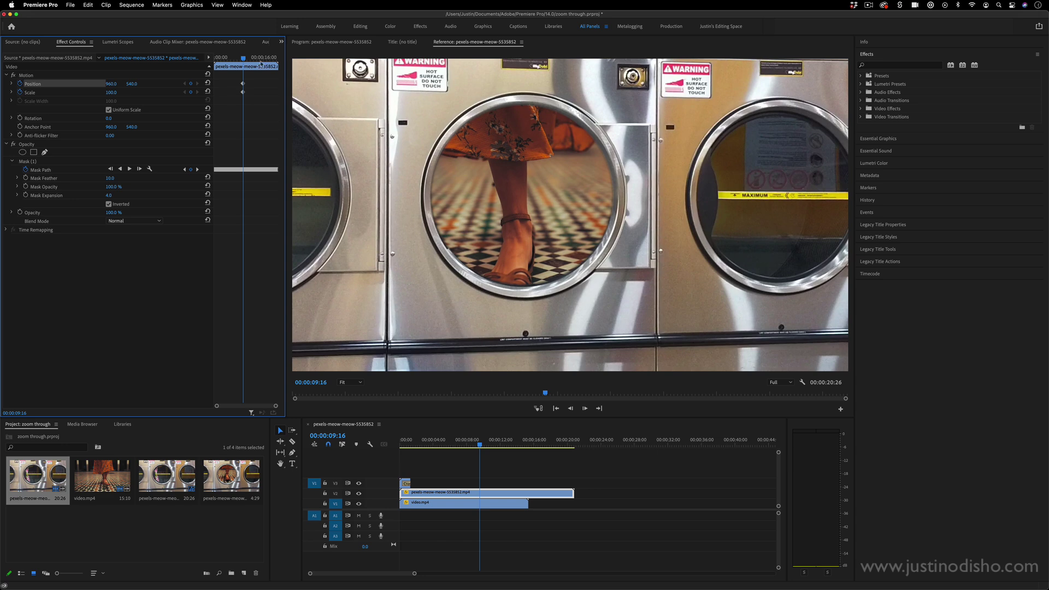
left_click_drag(244, 58, 246, 58)
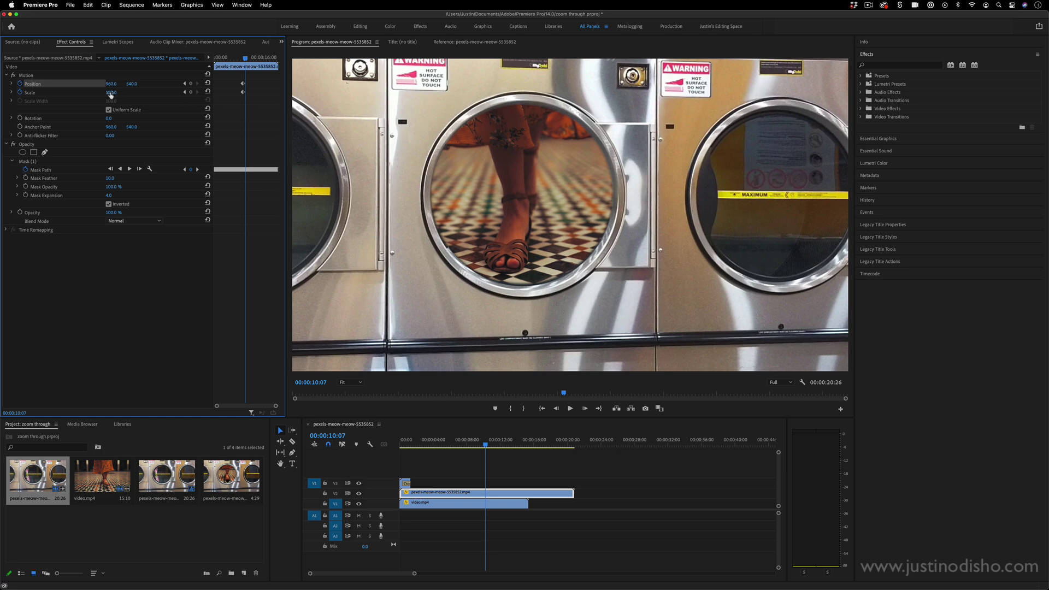
left_click_drag(111, 94, 189, 94)
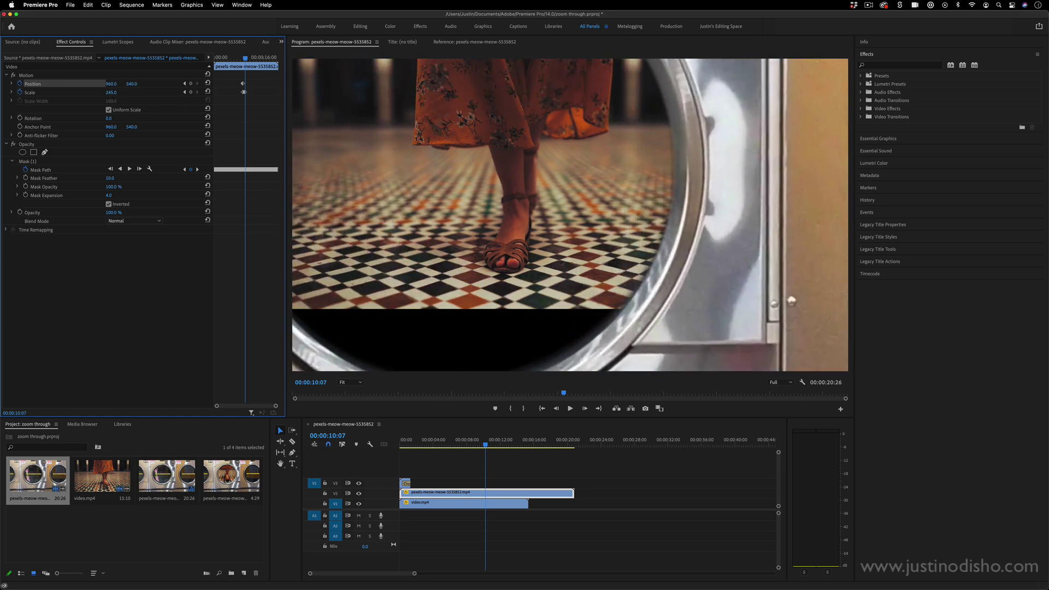
left_click_drag(111, 83, 175, 83)
left_click_drag(109, 93, 152, 84)
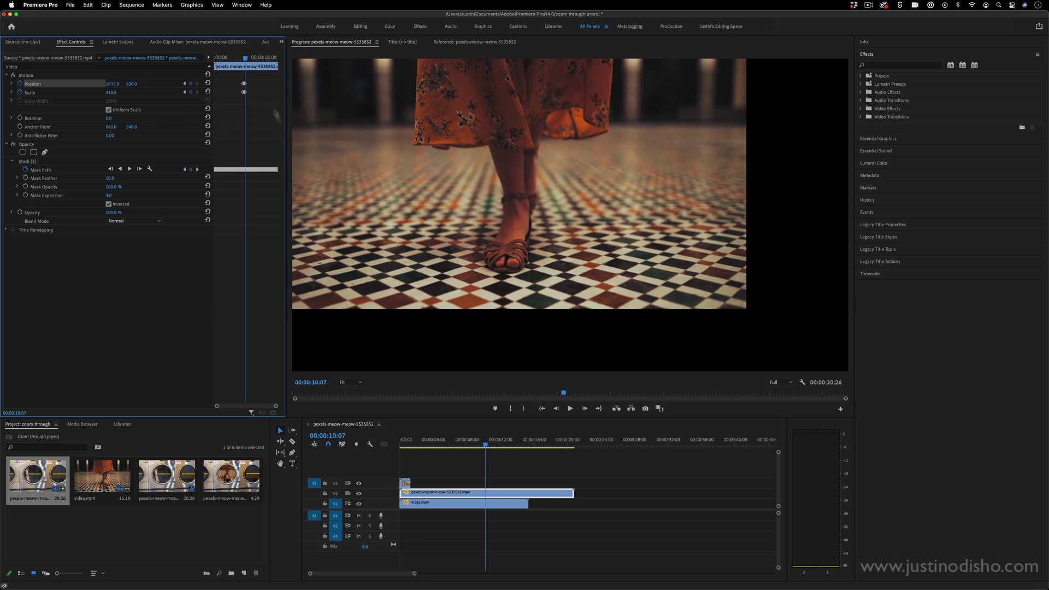
left_click_drag(248, 58, 244, 60)
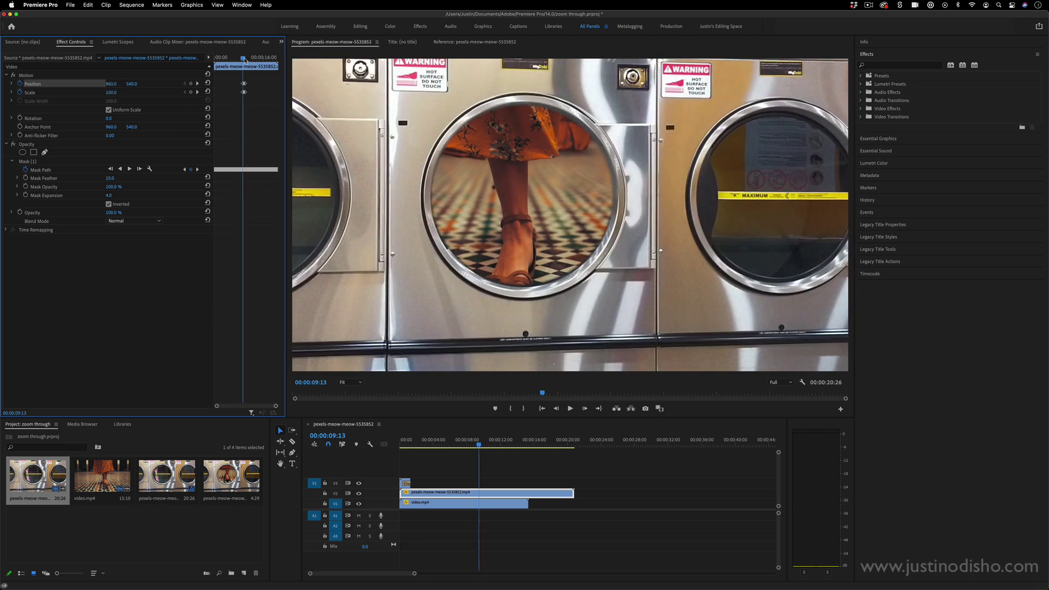
key("space")
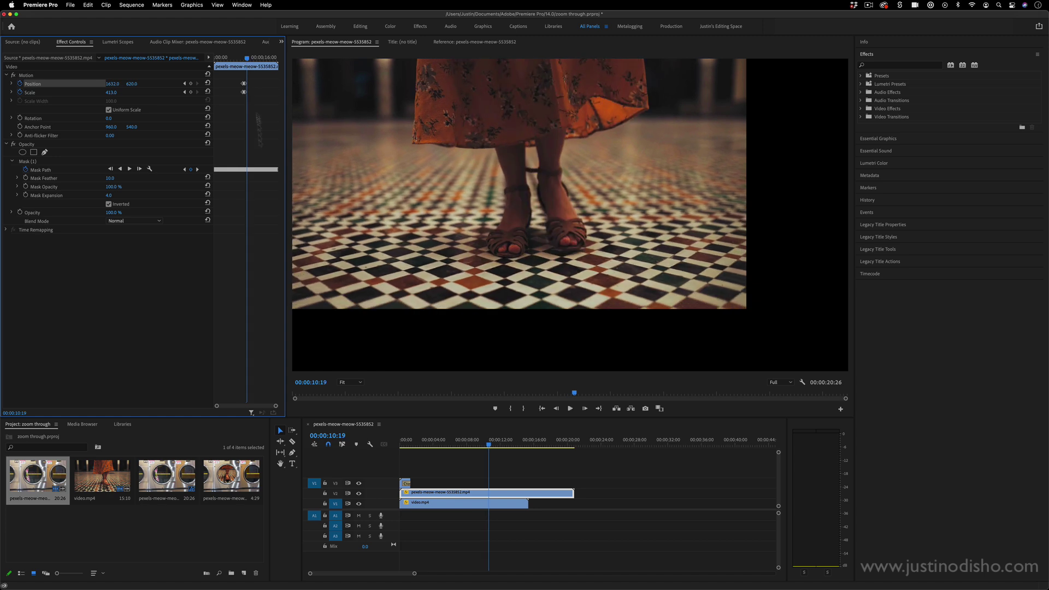
left_click_drag(276, 407, 261, 407)
left_click_drag(243, 76, 222, 57)
left_click(495, 506)
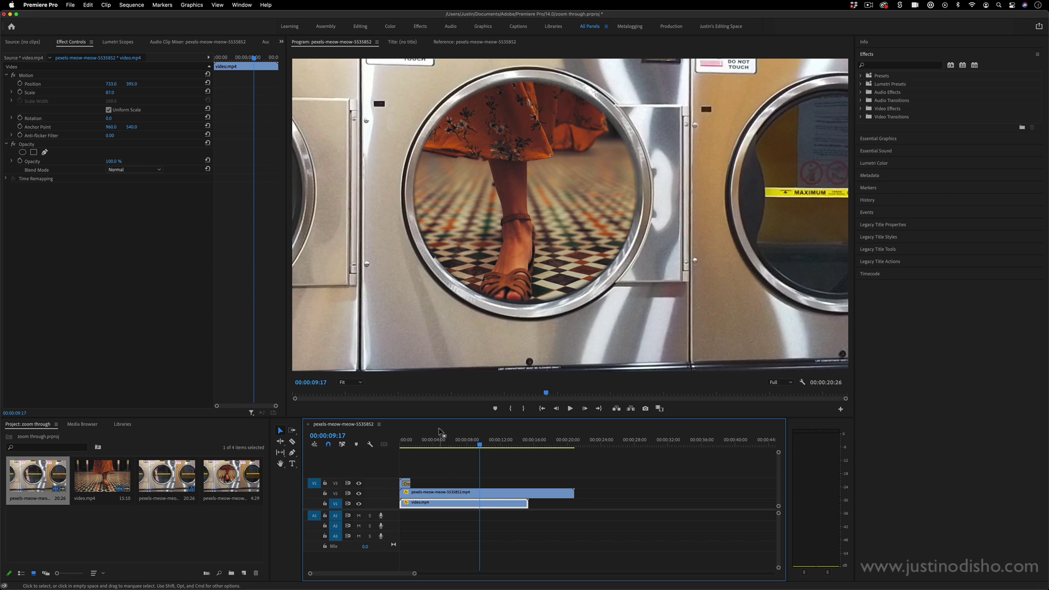
left_click(359, 494)
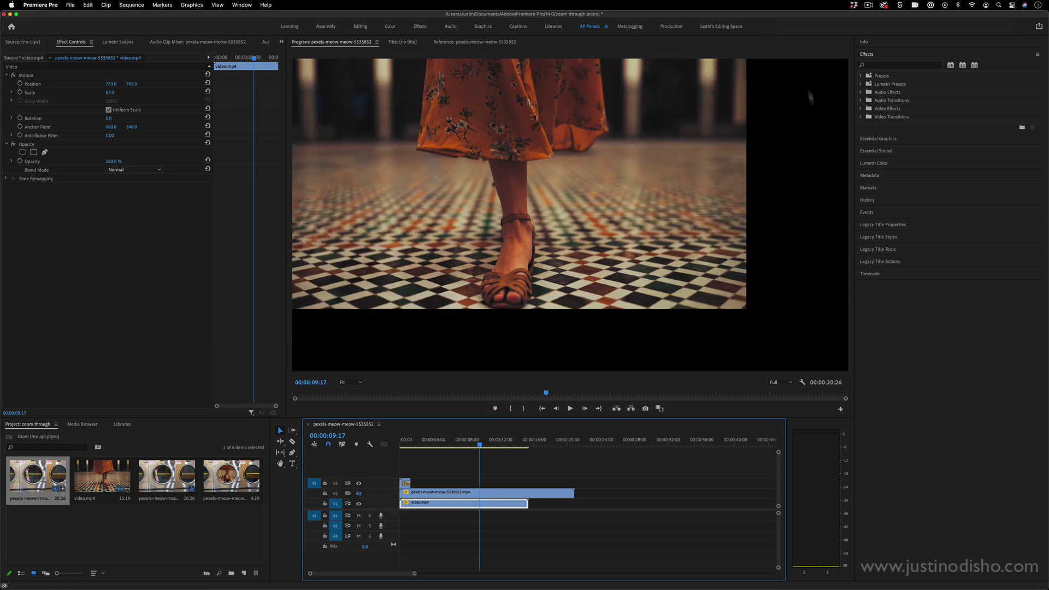
left_click(359, 493)
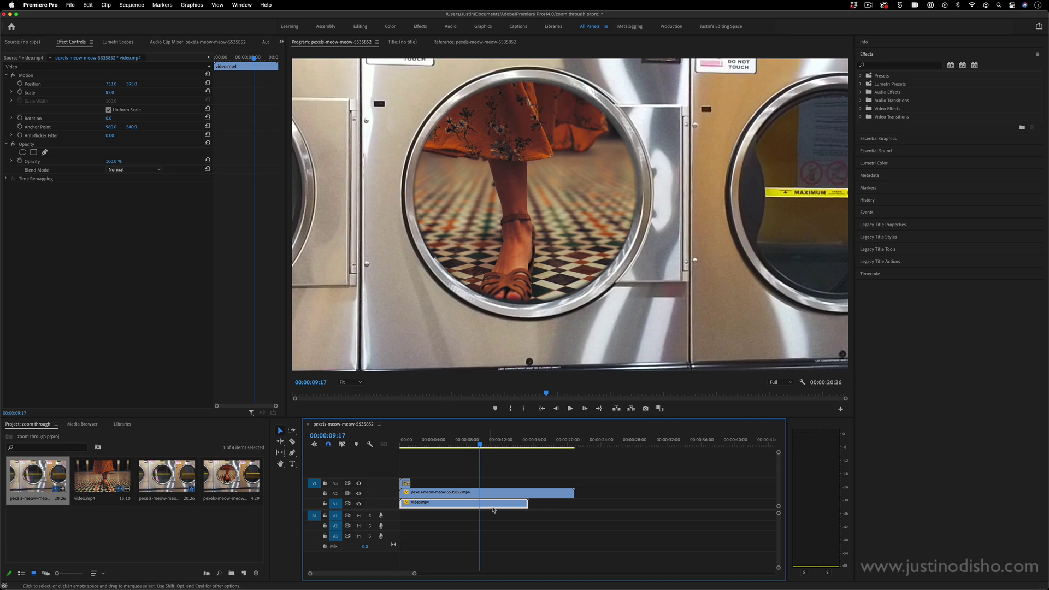
left_click_drag(480, 447, 478, 446)
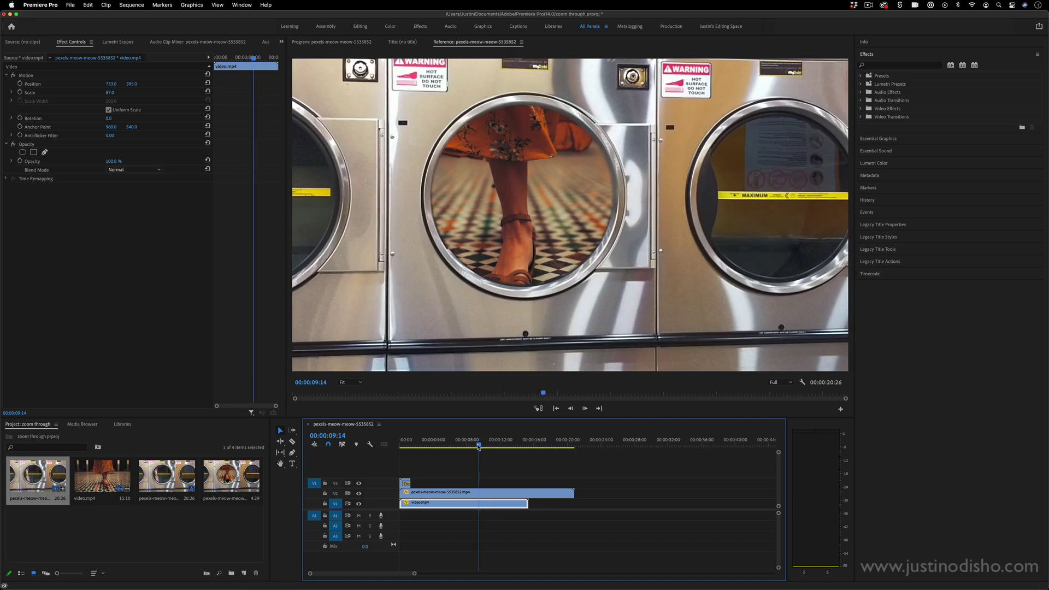
Step: Select the V2 laundromat clip, jump to its next keyframe at 00:00:09:16, and zoom the keyframe view in
left_click(514, 496)
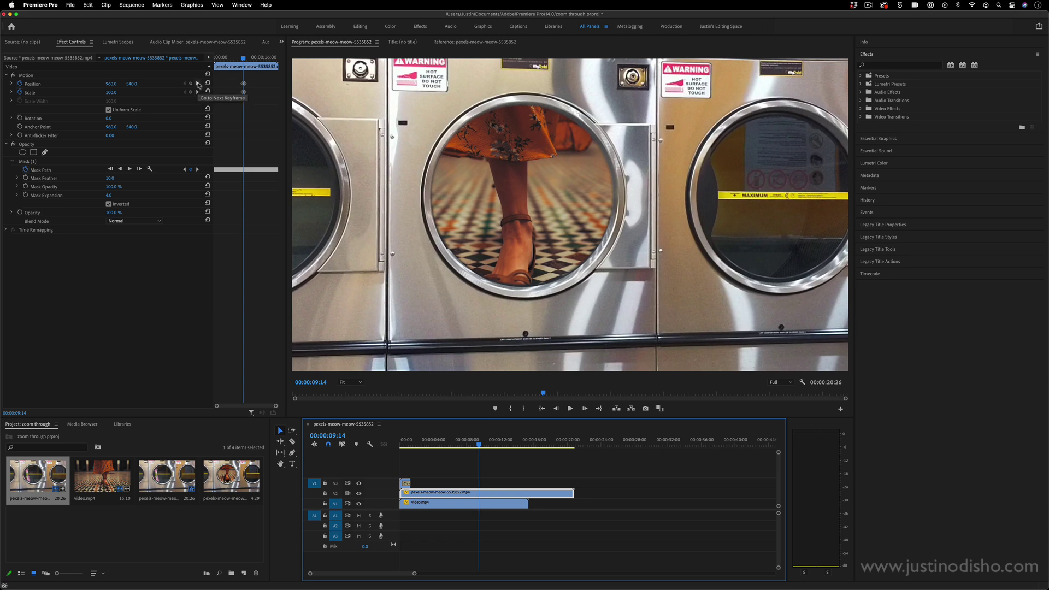
left_click(198, 84)
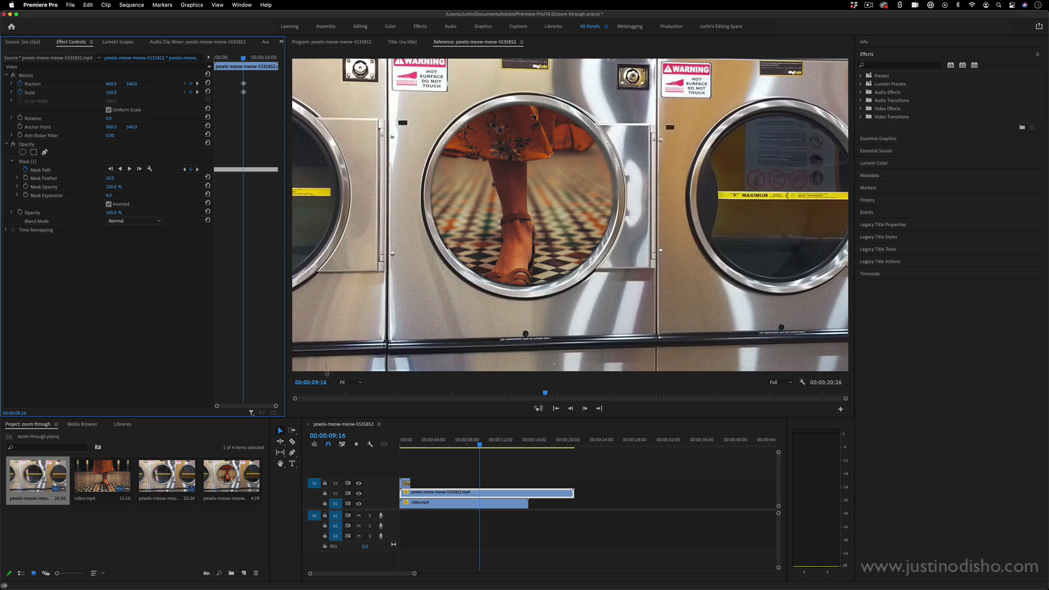
mouse_move(276, 405)
left_mouse_down()
mouse_move(249, 406)
mouse_move(258, 406)
left_mouse_up()
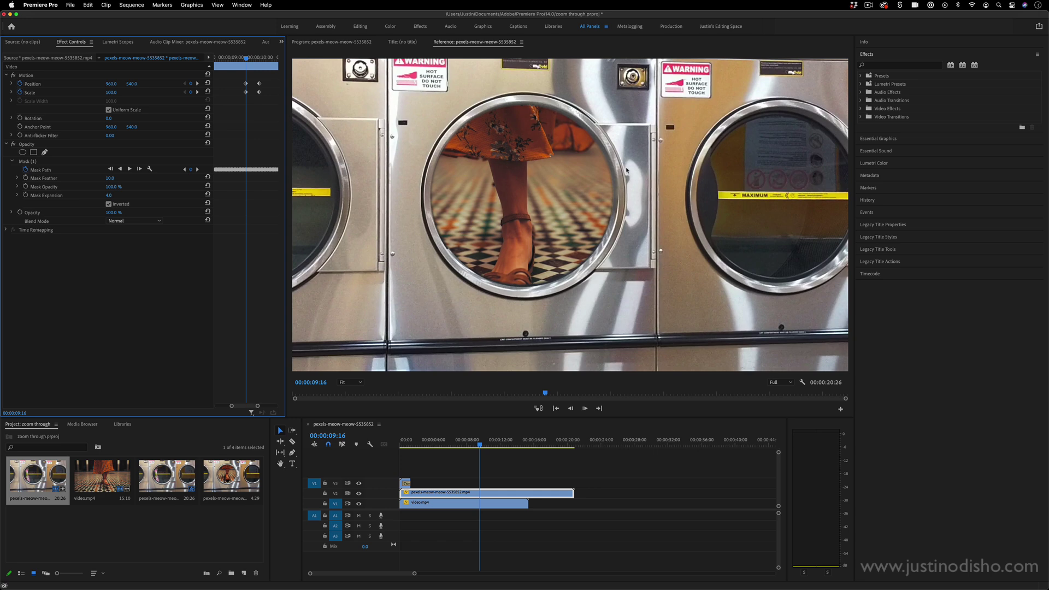
Step: Add starting Position and Scale keyframes to video.mp4 at 00:00:09:16, then step three frames ahead
left_click(509, 507)
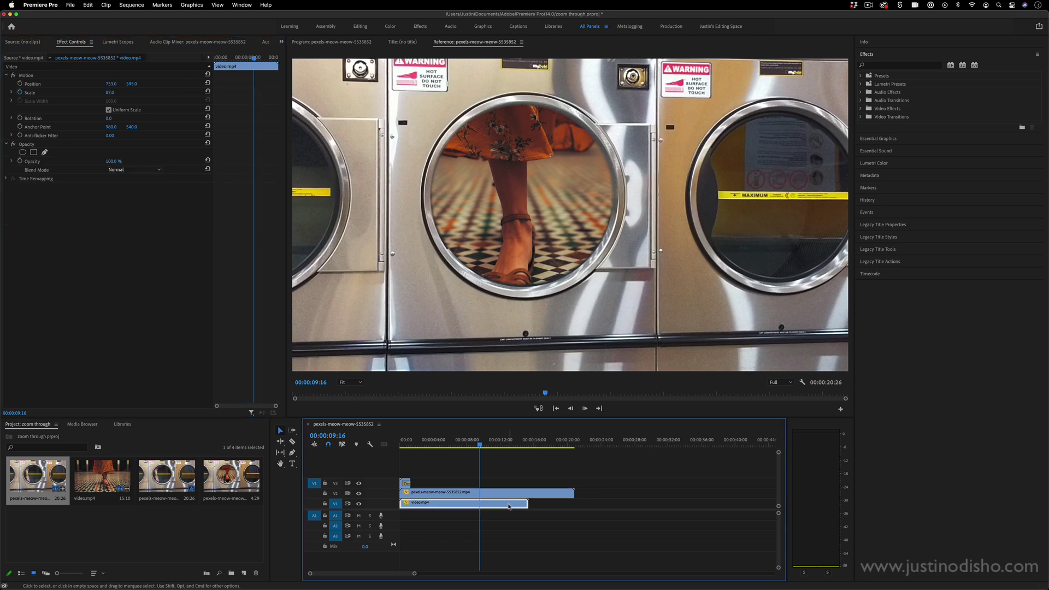
left_click(20, 92)
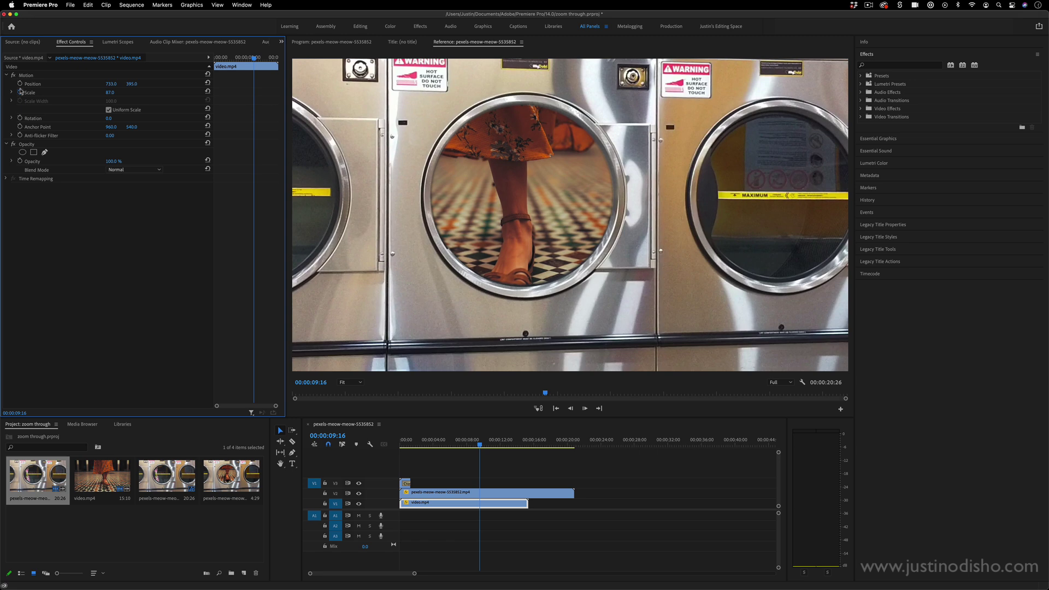
left_click(20, 84)
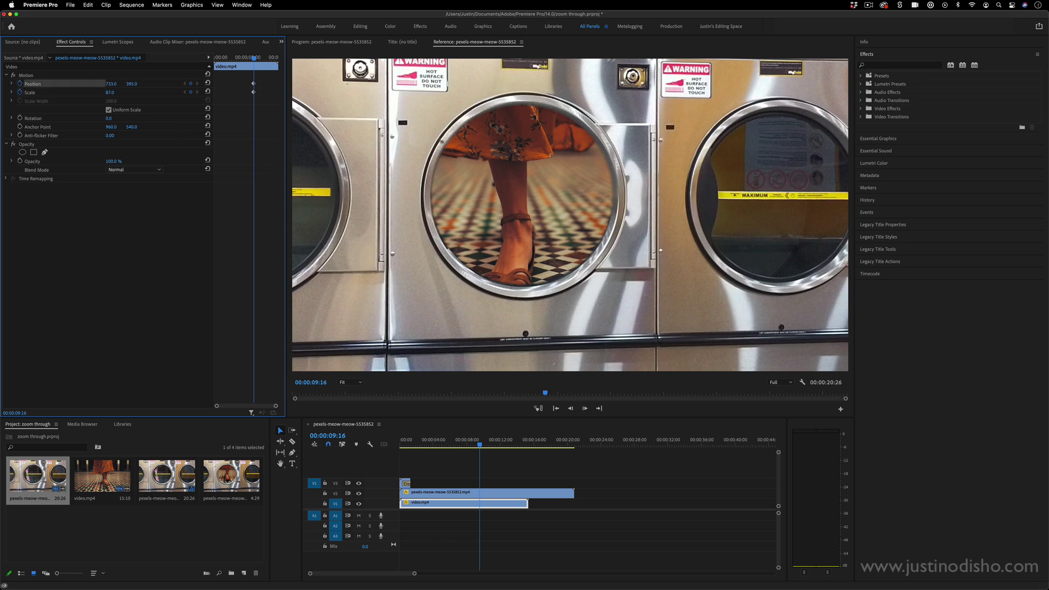
key("Right")
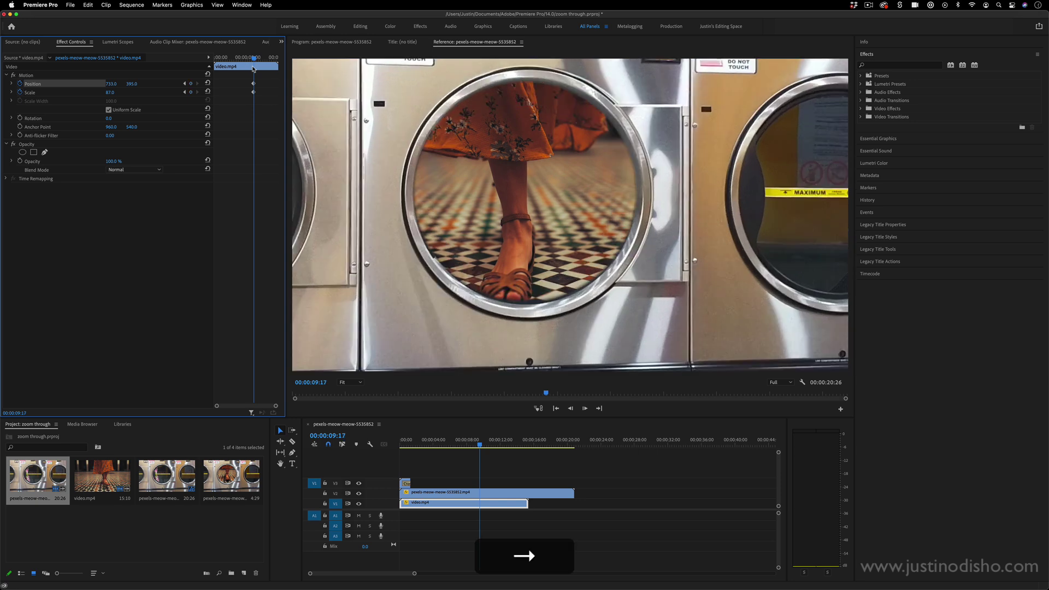
key("Right")
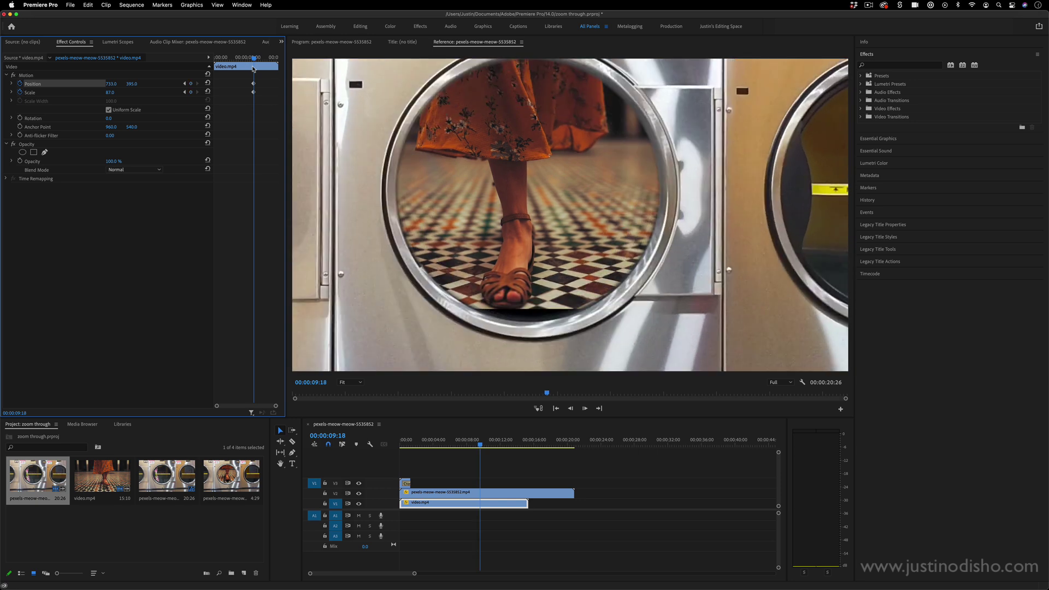
key("Right")
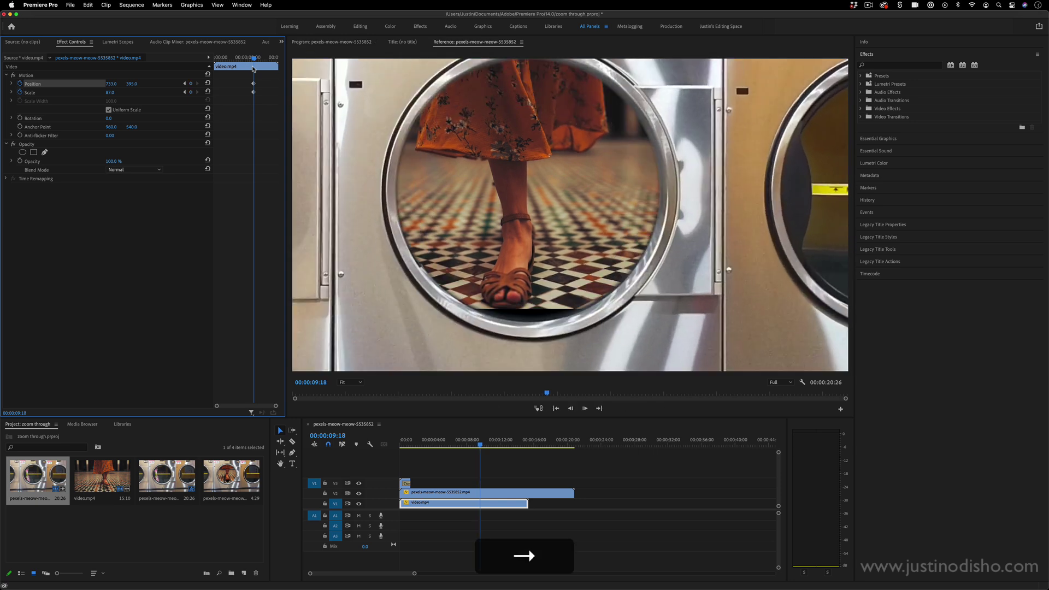
Step: Scale the woman clip up to 100 and recentre it at 960.0, 540.0 by 00:00:09:28
left_click(331, 42)
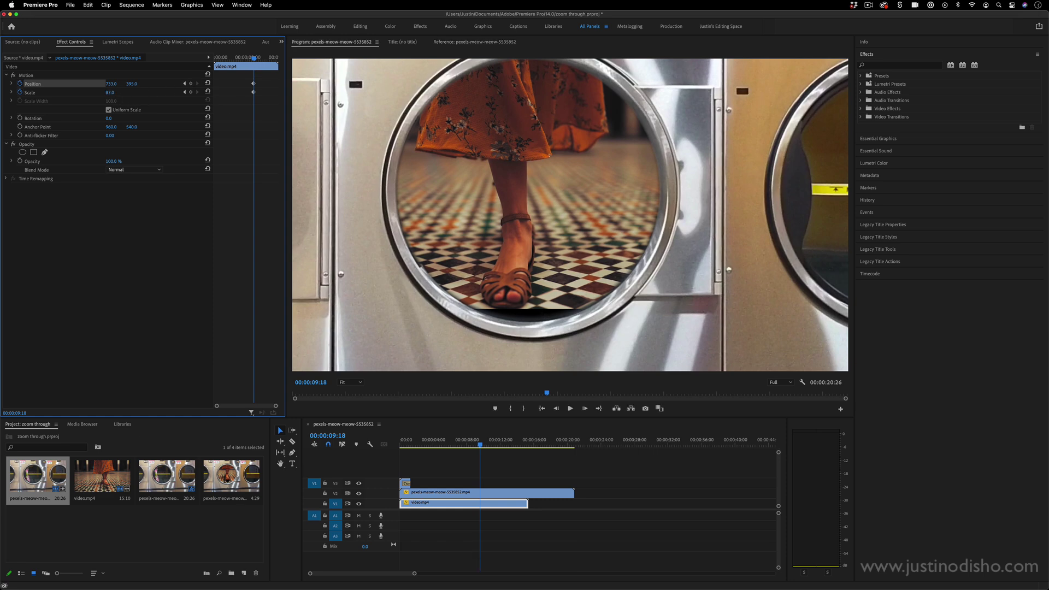
left_click_drag(109, 93, 115, 93)
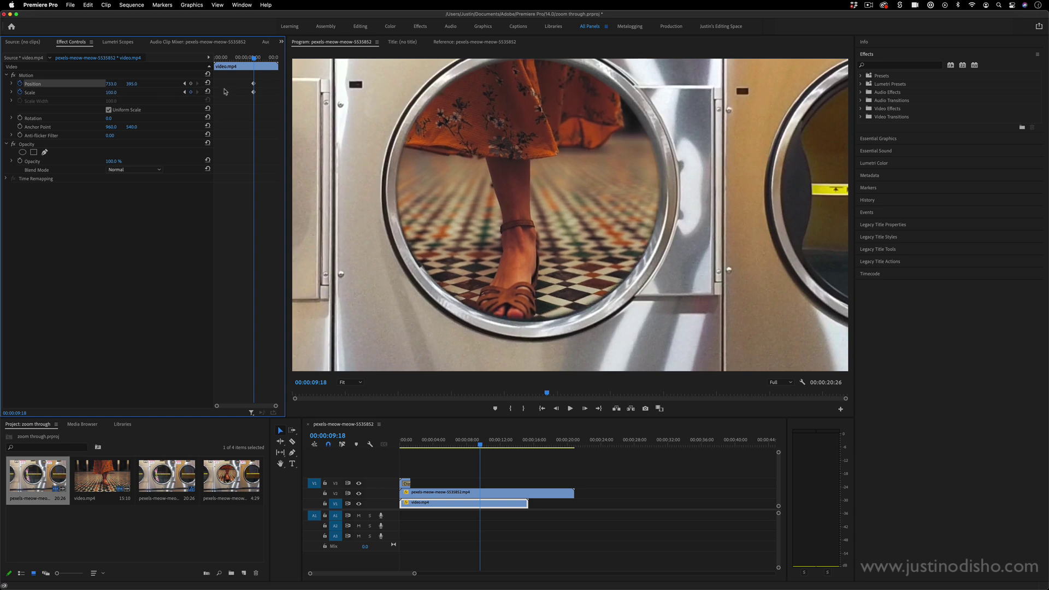
key("Right")
key("Right")
key("Right")
key("Right")
key("Right")
key("Right")
key("Right")
key("Right")
key("Right")
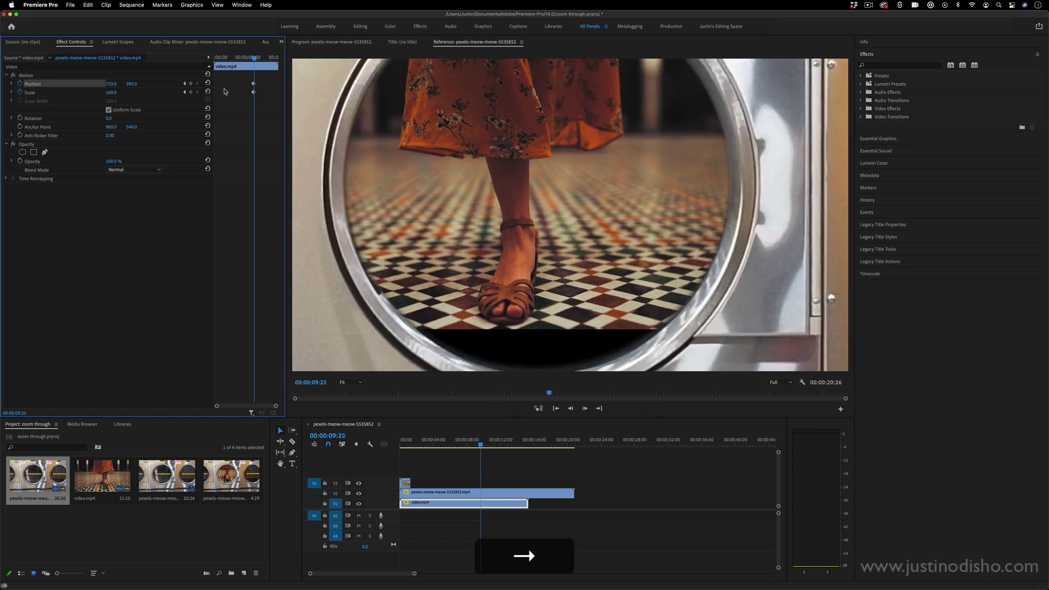
key("Right")
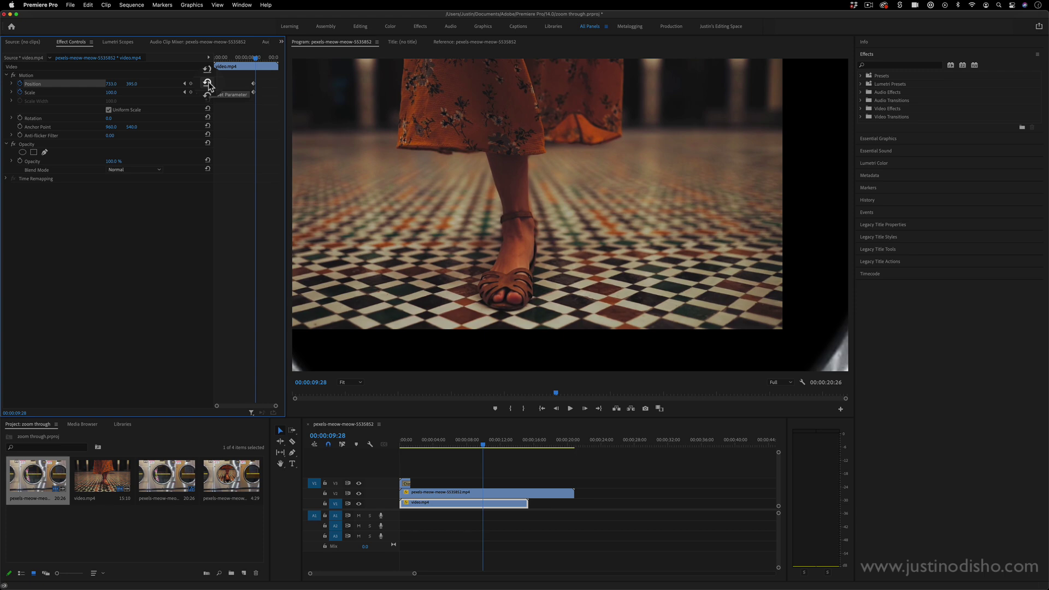
left_click(208, 83)
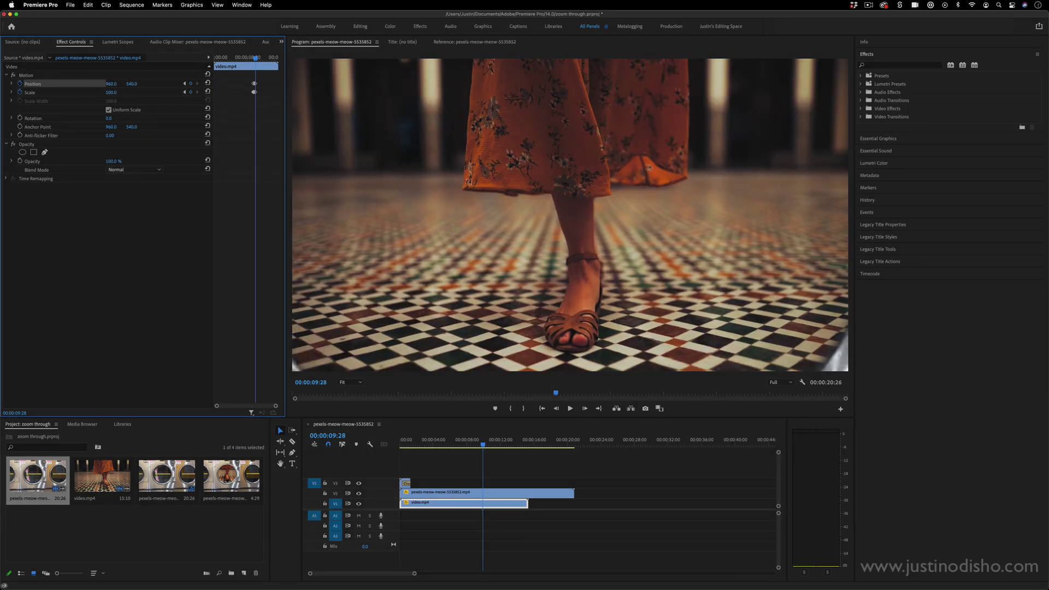
Step: Scrub through the zoom around 00:00:09:20 to review its timing
left_click_drag(275, 406, 259, 408)
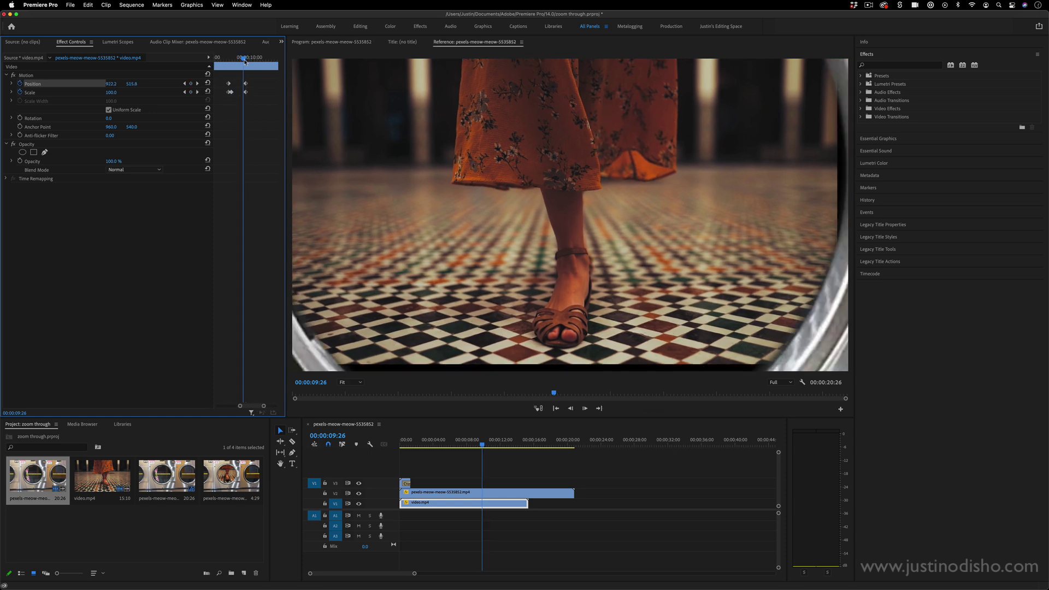
left_click_drag(246, 58, 244, 96)
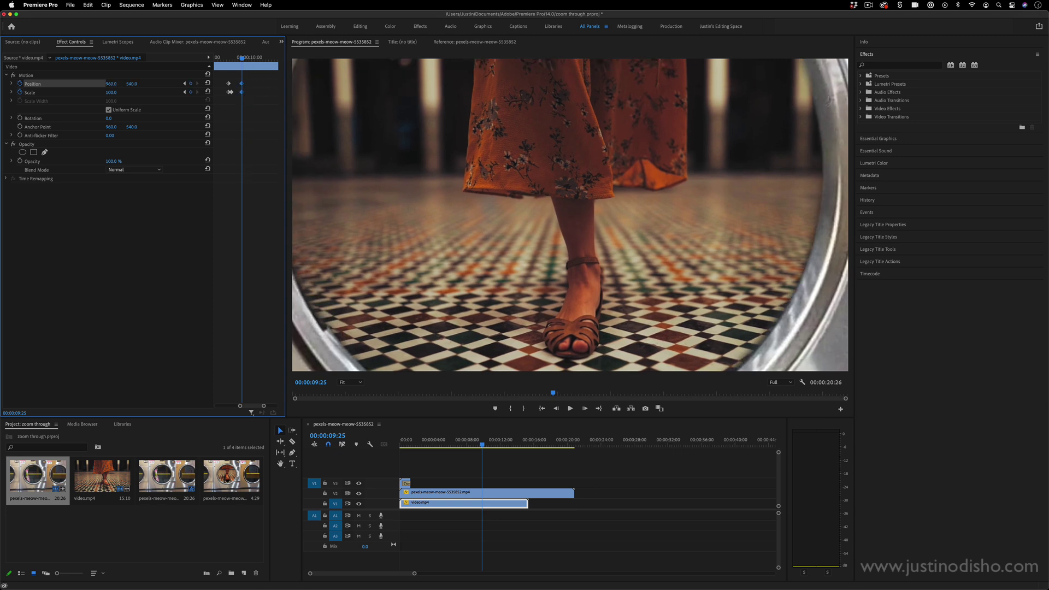
left_click_drag(234, 59, 239, 60)
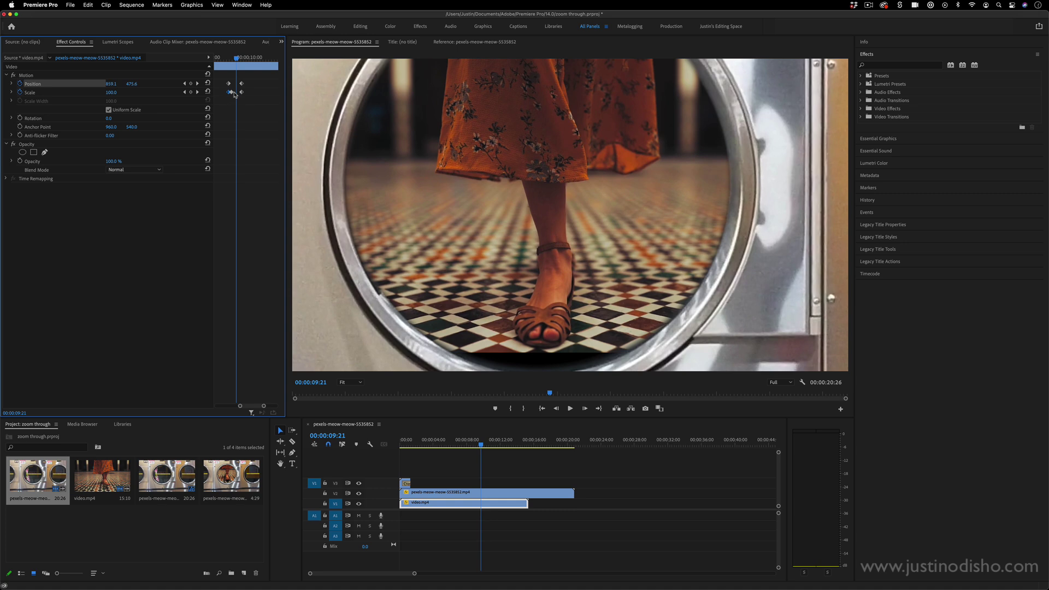
Step: Delete the extra Scale keyframe and move the final zoom keyframes earlier to 09:21
key("=")
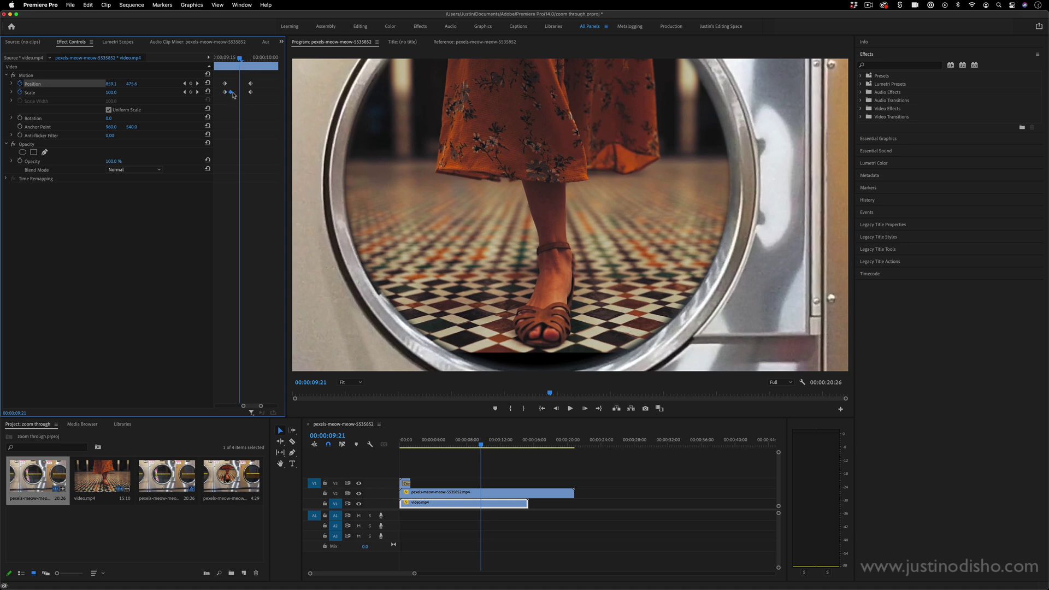
key("BackSpace")
left_click_drag(247, 93, 242, 94)
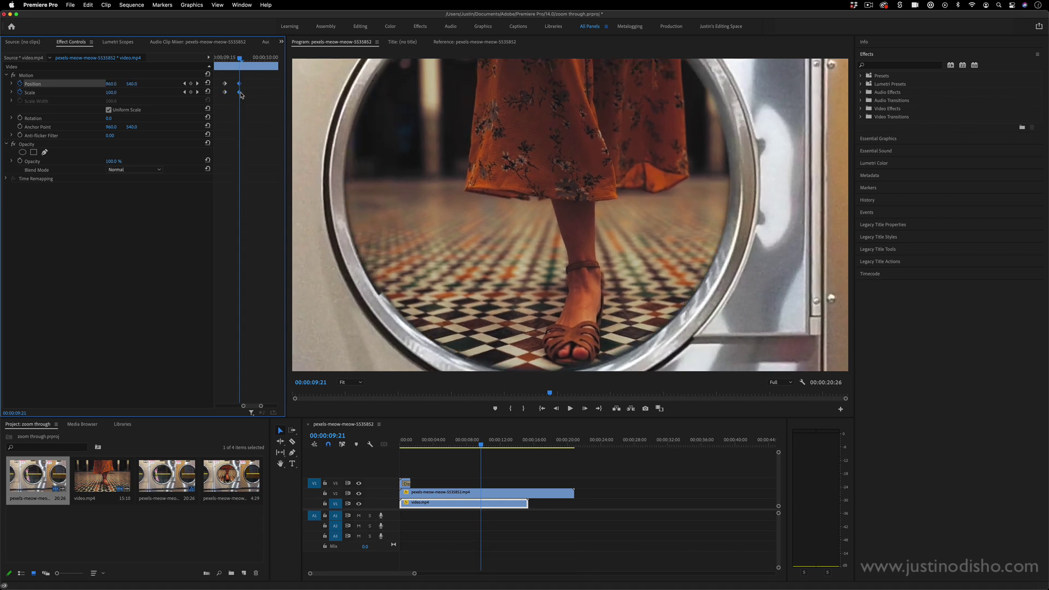
left_click_drag(240, 58, 223, 71)
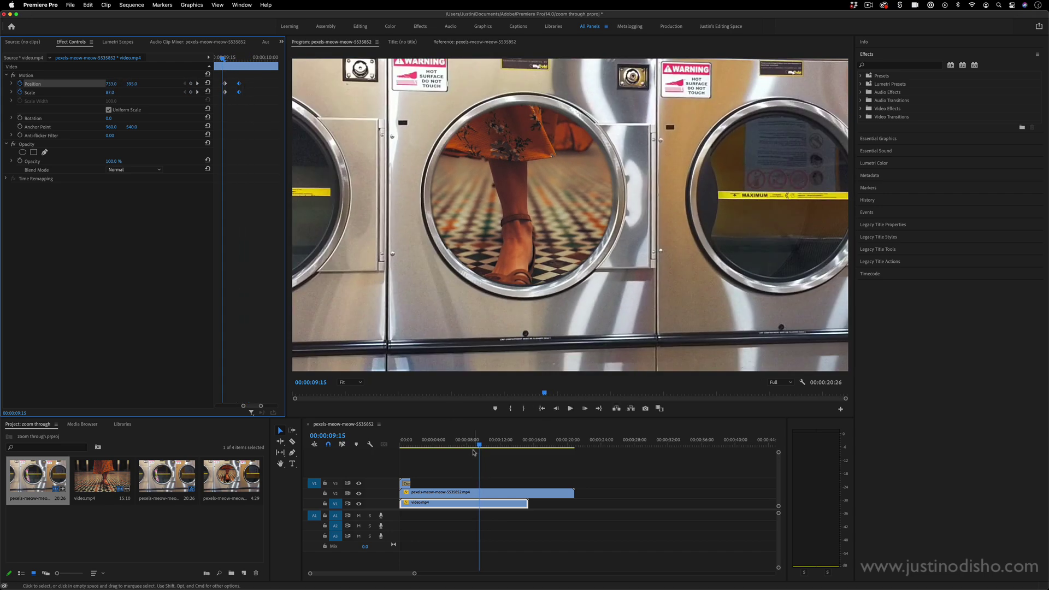
Step: Play the sequence from the start to watch the zoom into the walking-woman shot
left_click(345, 446)
key("Home")
key("space")
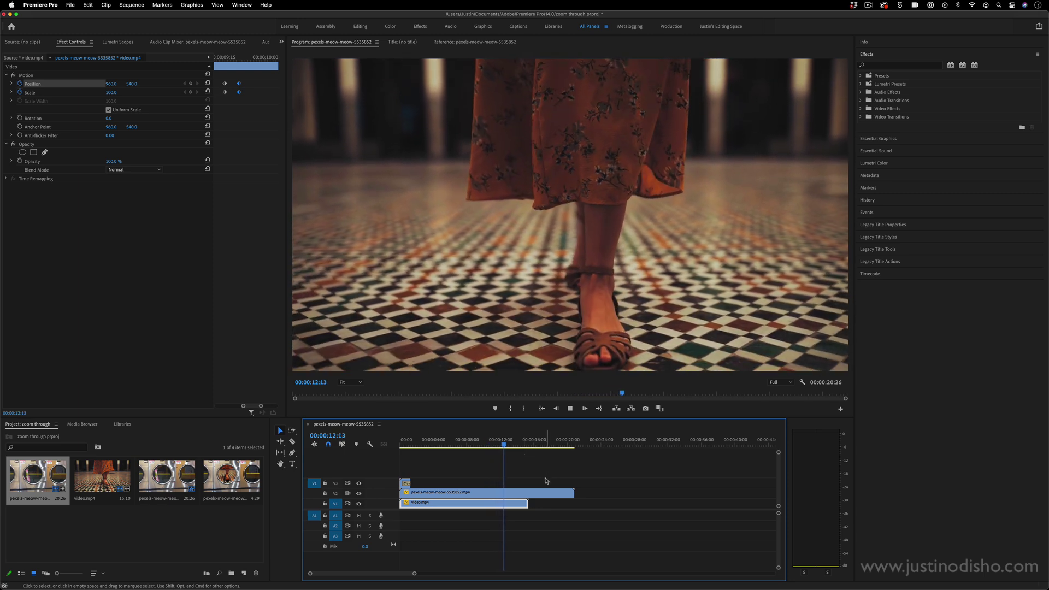
Step: Stop at 00:00:12:19, trim the laundromat clip's end back to it, and replay the ending
key("space")
left_click(508, 495)
left_click_drag(574, 494, 505, 492)
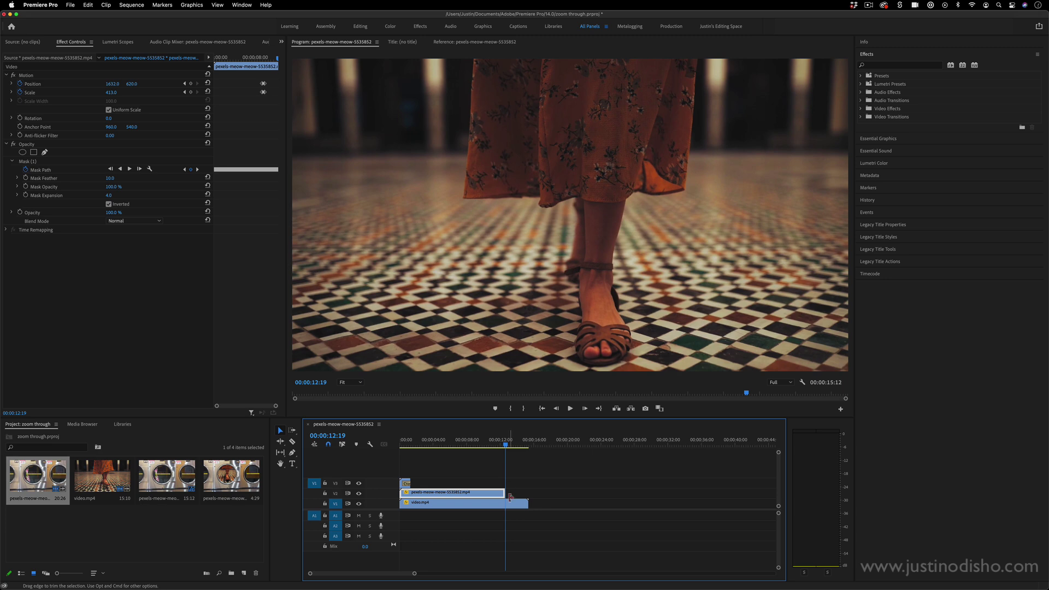
key("shift+k")
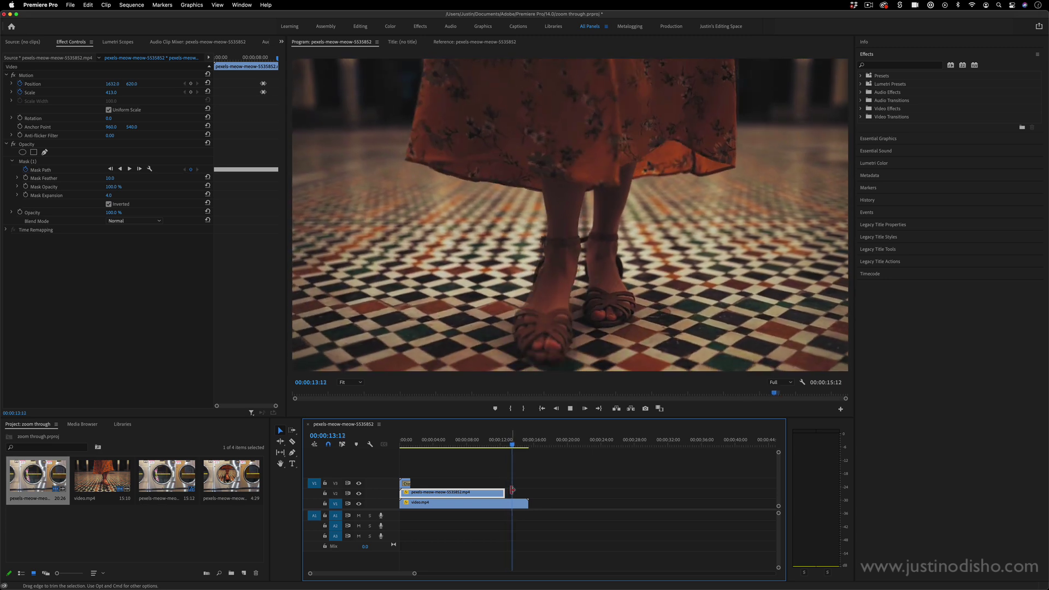